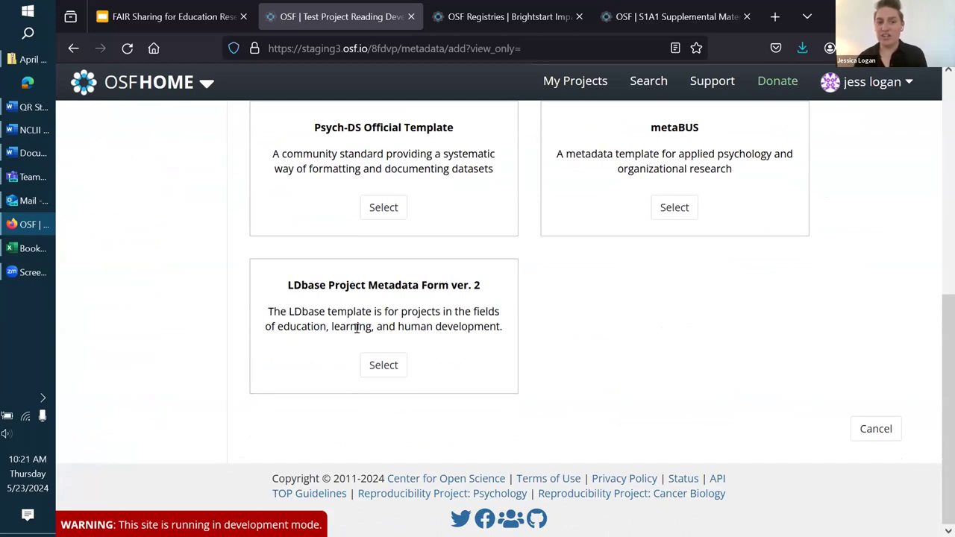
Step: Select the LDbase Project Metadata Form ver. 2 template and review its introduction
click(383, 365)
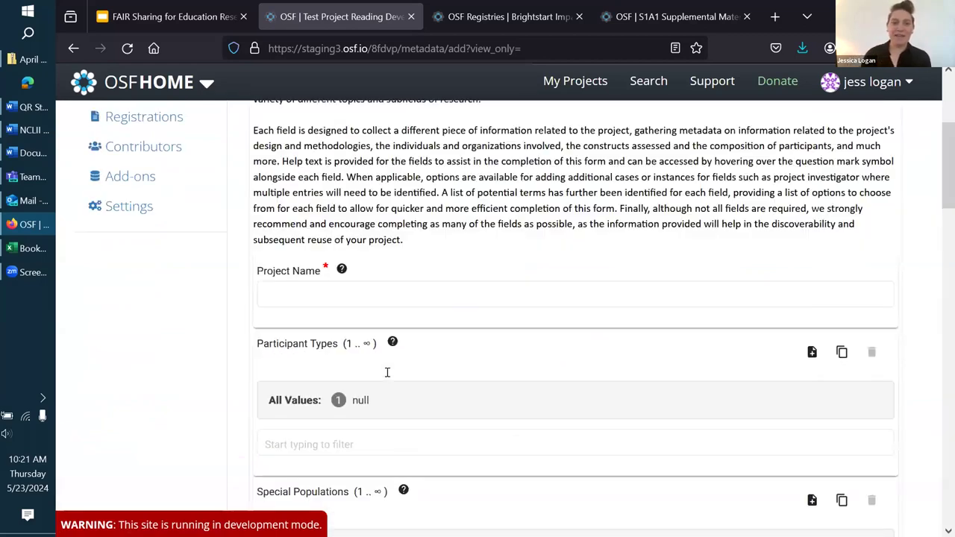
scroll(410, 274, down, 1)
scroll(613, 243, down, 2)
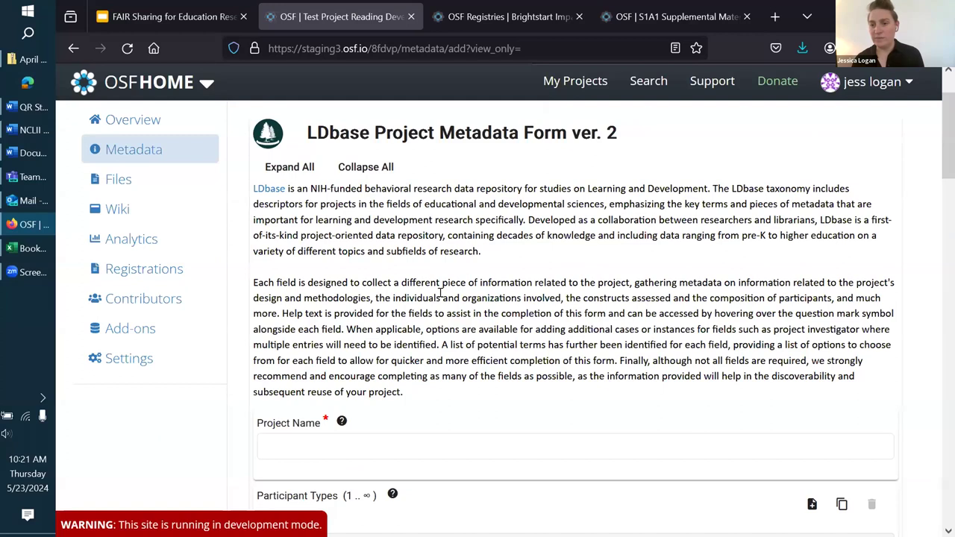
scroll(440, 293, down, 2)
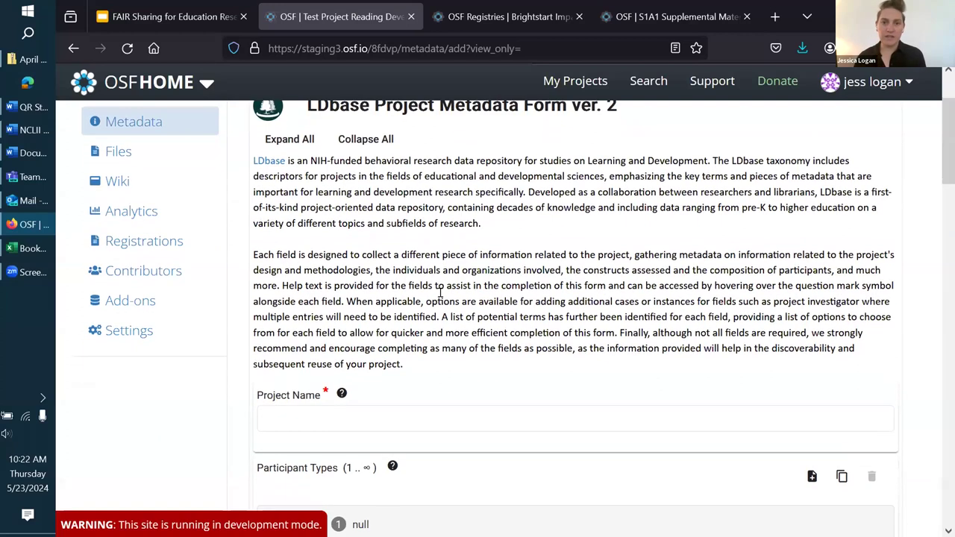
scroll(440, 293, down, 1)
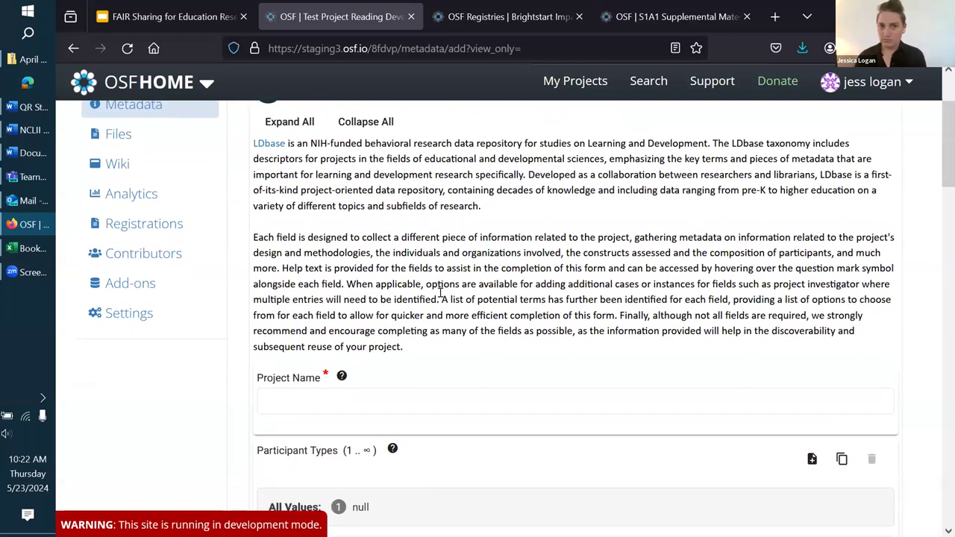
scroll(441, 293, down, 3)
Step: Enter "Example Math Project" as the project name in the metadata form
click(337, 296)
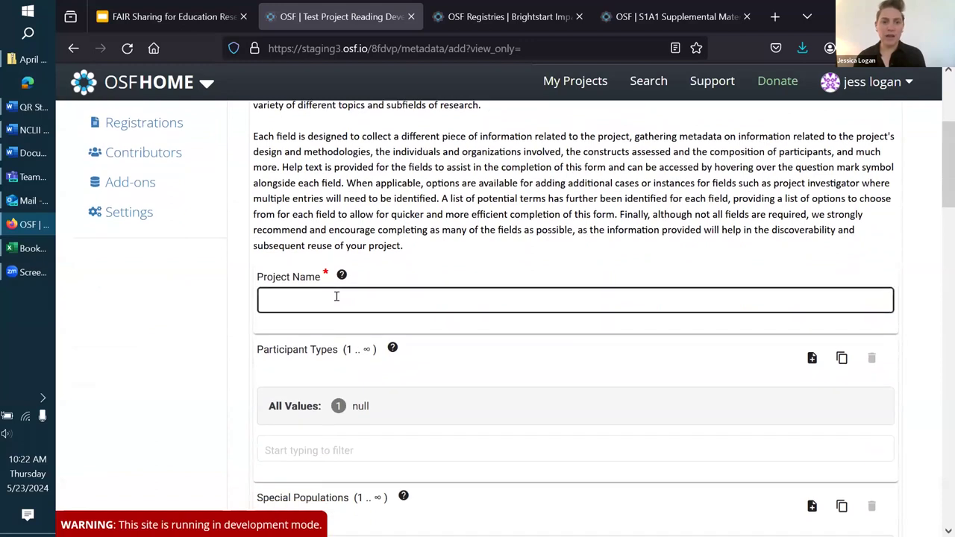
scroll(337, 296, down, 2)
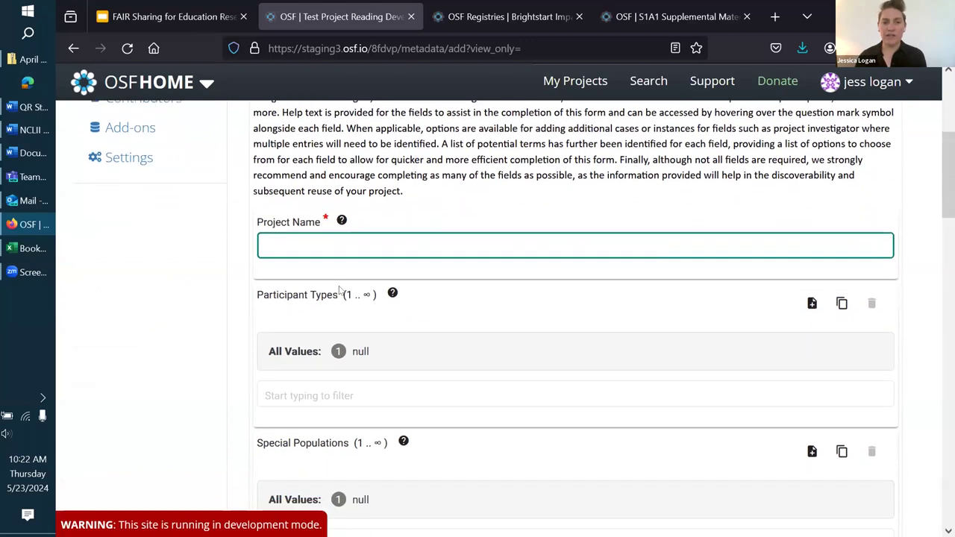
scroll(387, 230, up, 4)
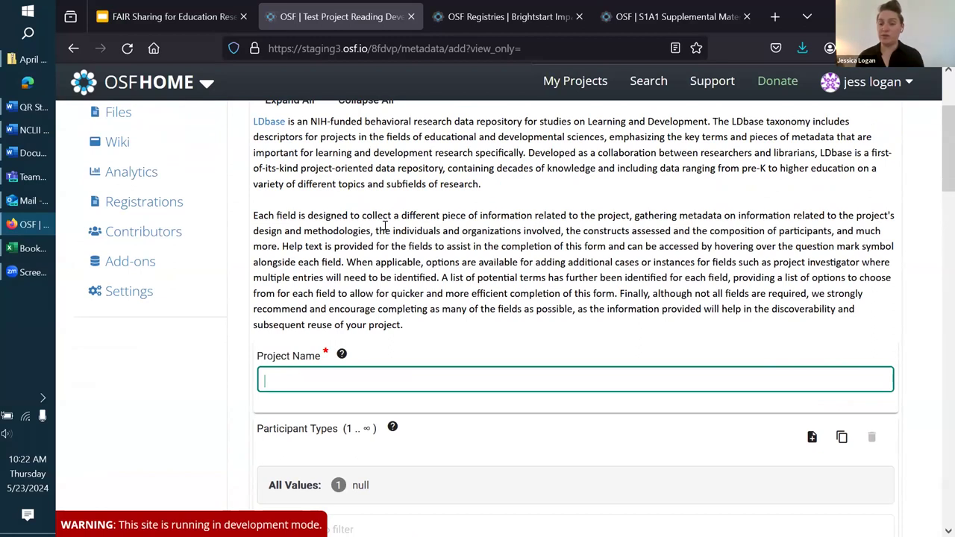
scroll(386, 226, down, 4)
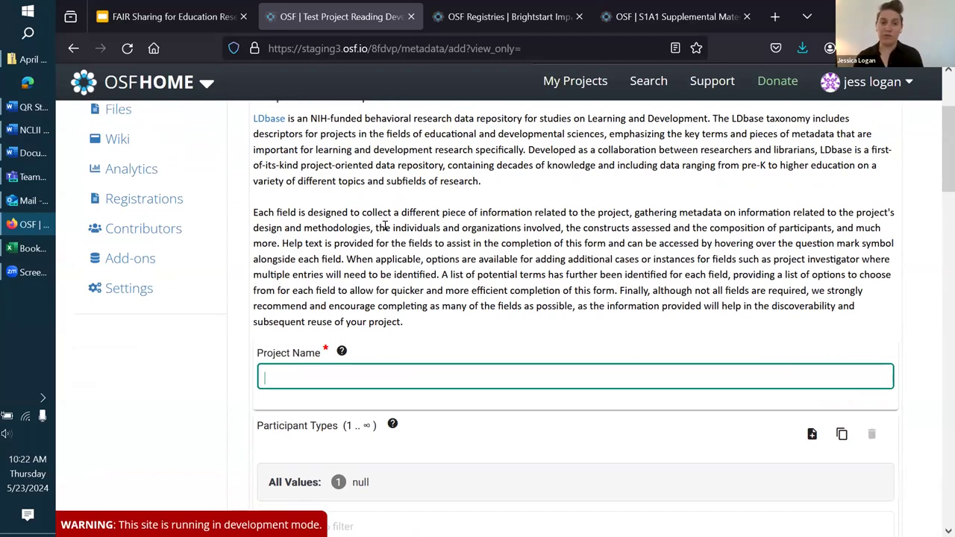
mouse_move(340, 232)
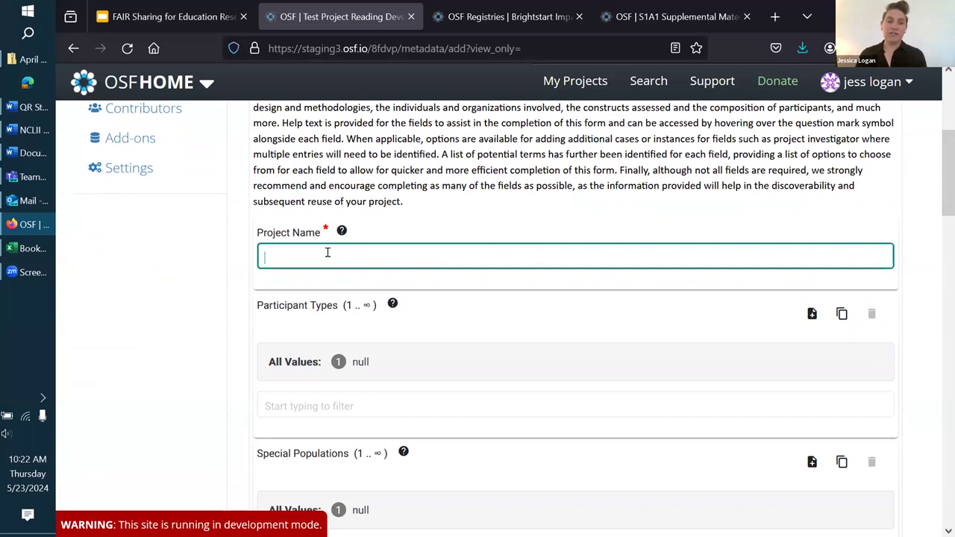
text(Ex)
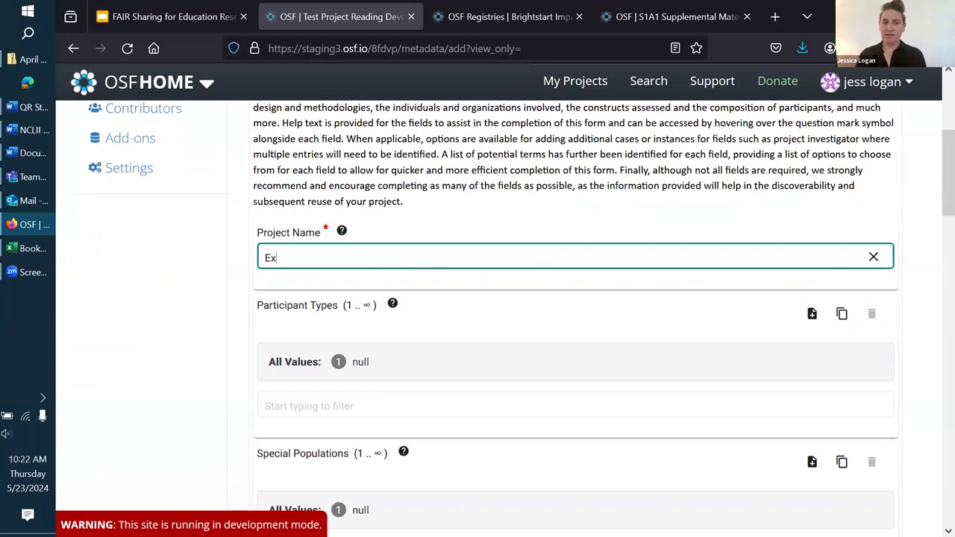
text(ample Math Project)
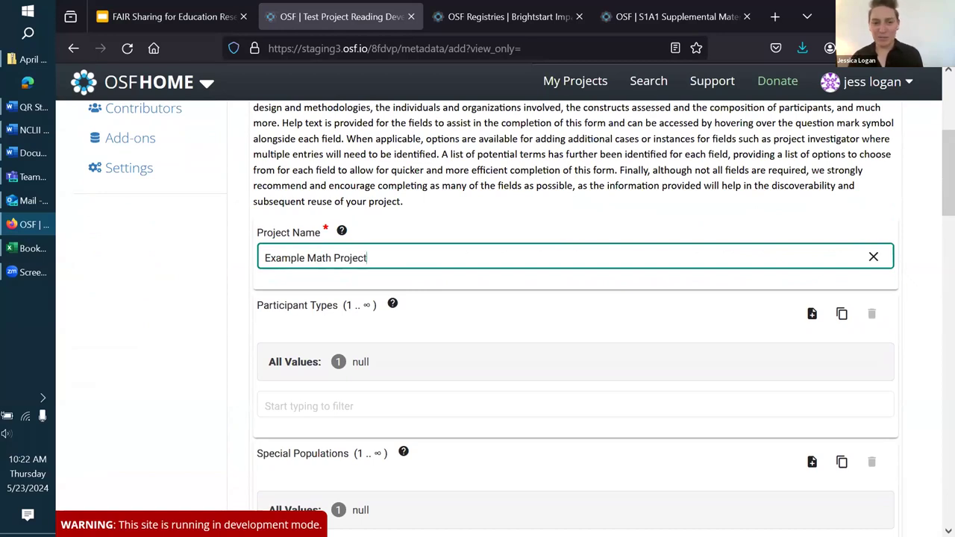
Step: Check the help text for Participant Types and set the field to Children
scroll(202, 177, down, 3)
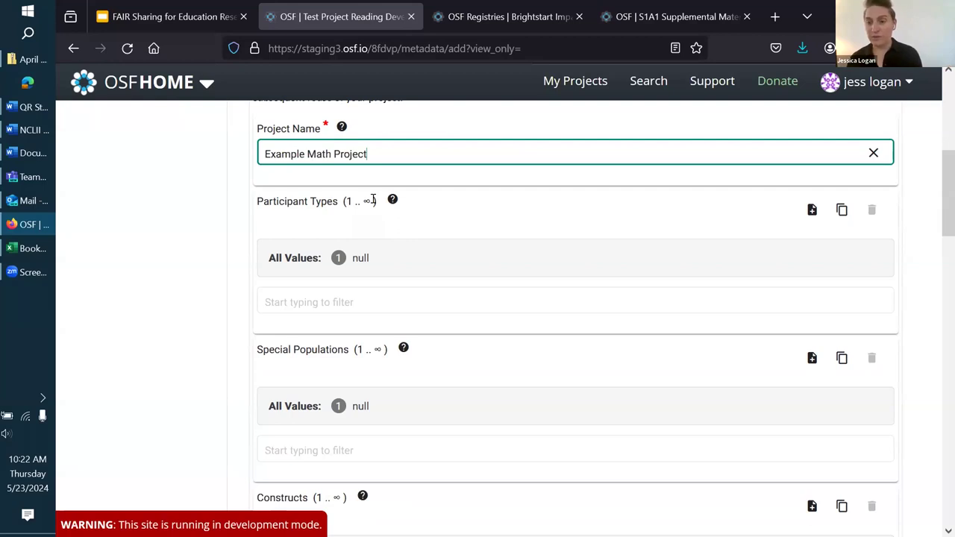
mouse_move(392, 200)
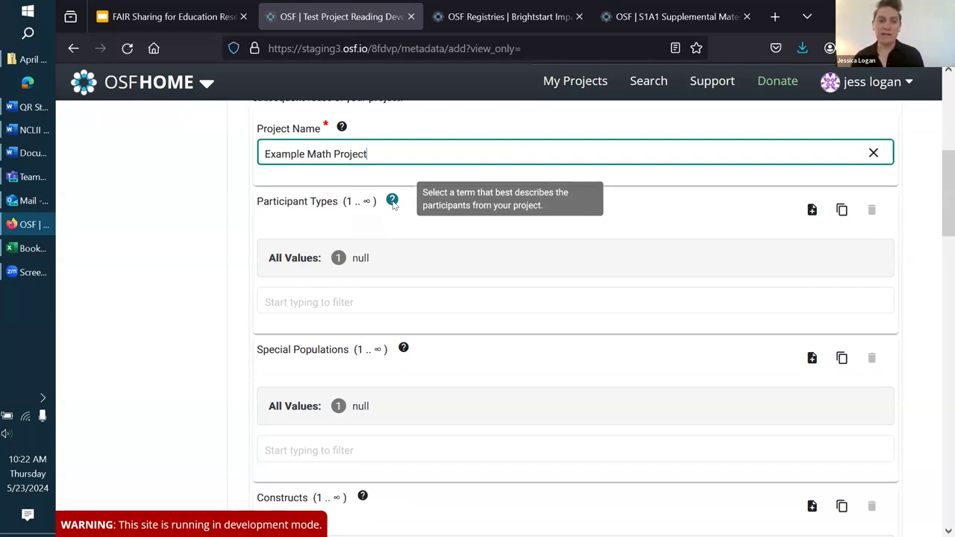
scroll(393, 205, down, 1)
click(371, 281)
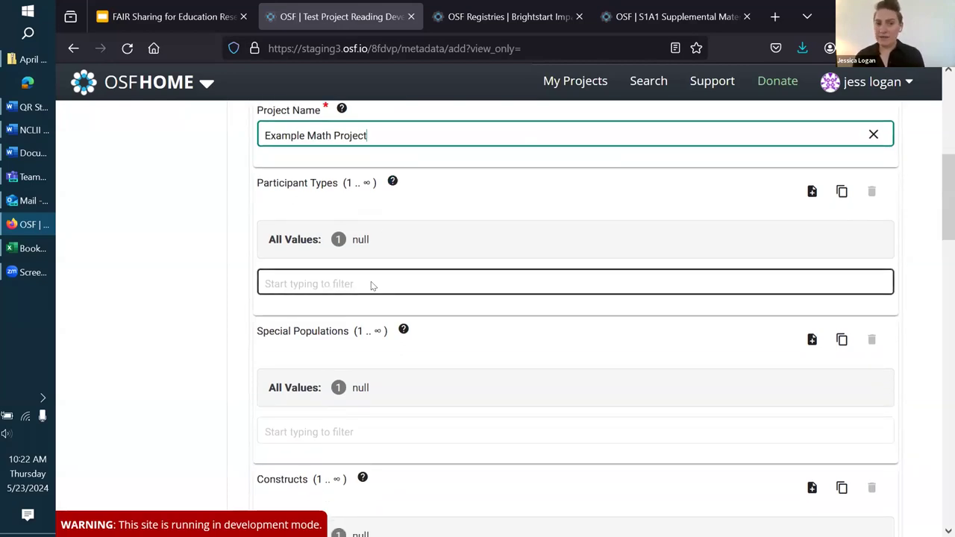
scroll(371, 281, down, 1)
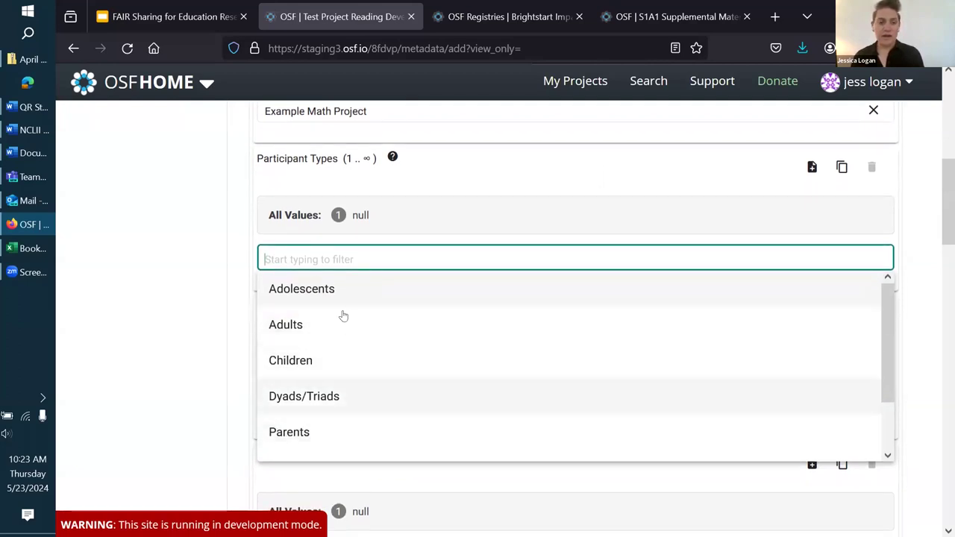
click(342, 362)
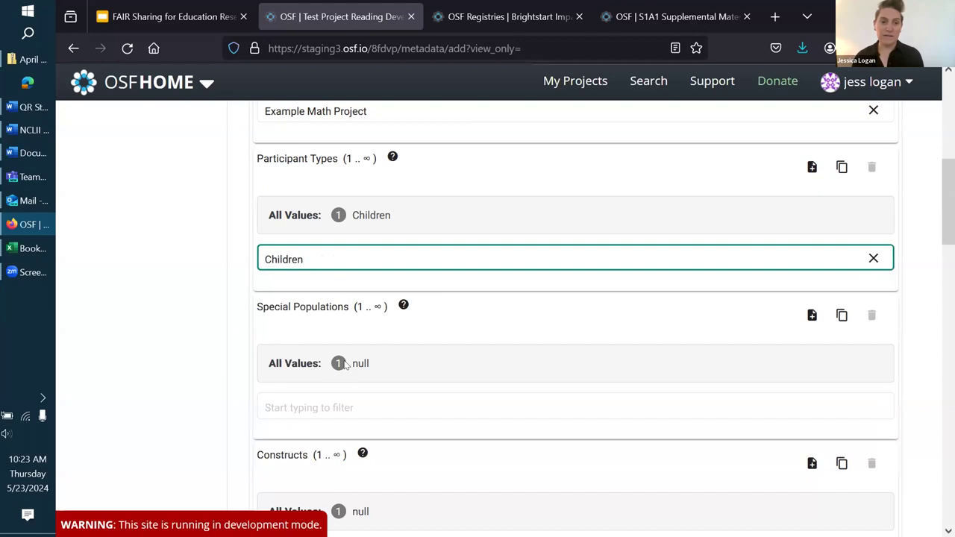
click(362, 263)
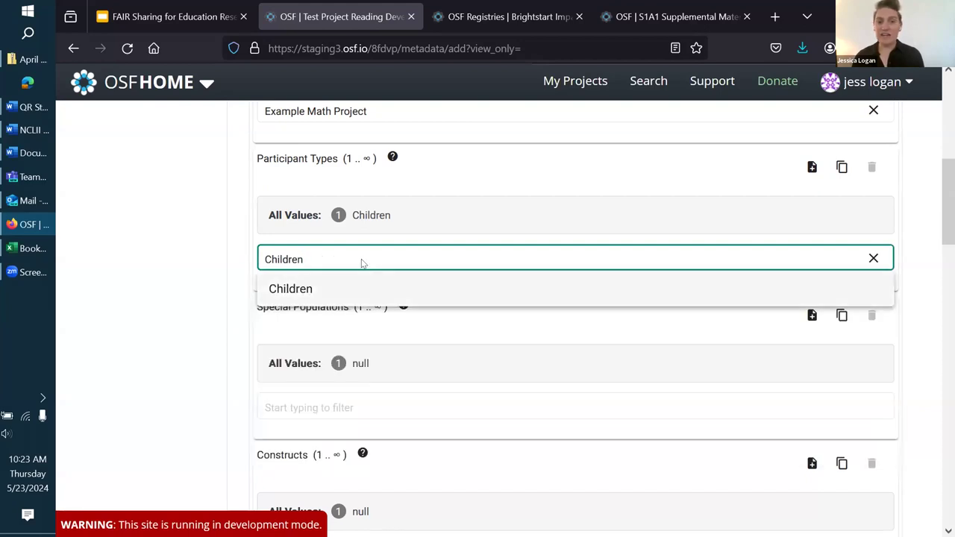
click(192, 293)
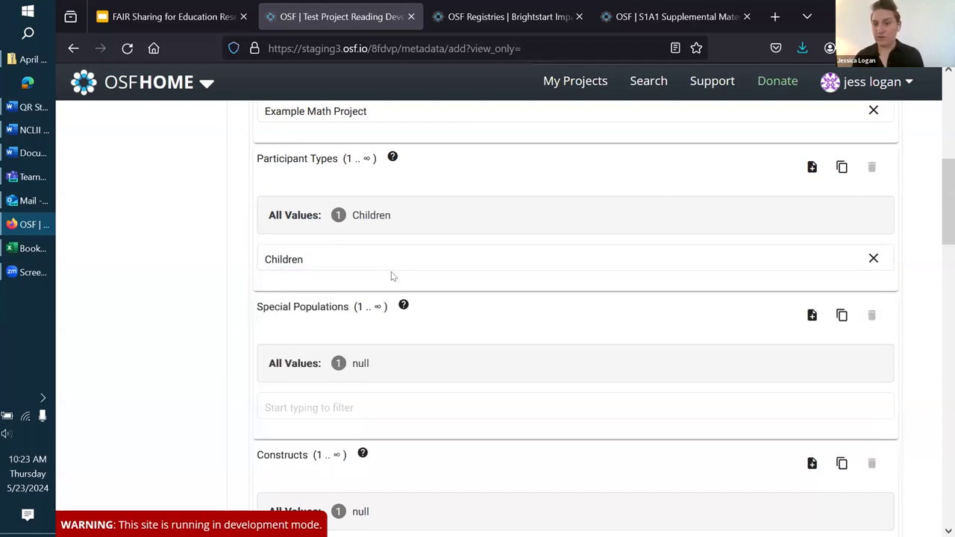
Step: Read the help text for Special Populations and look through the terms the field offers
scroll(391, 272, down, 1)
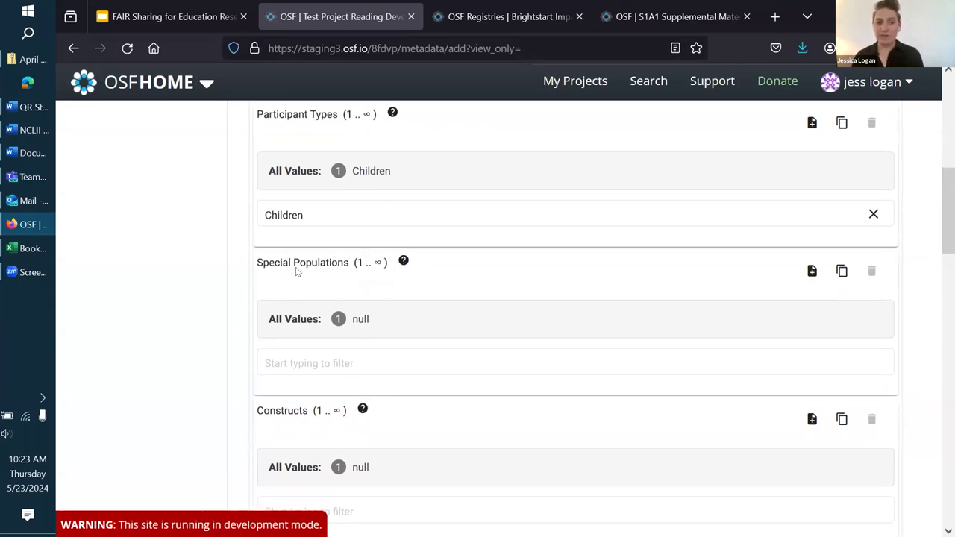
mouse_move(403, 262)
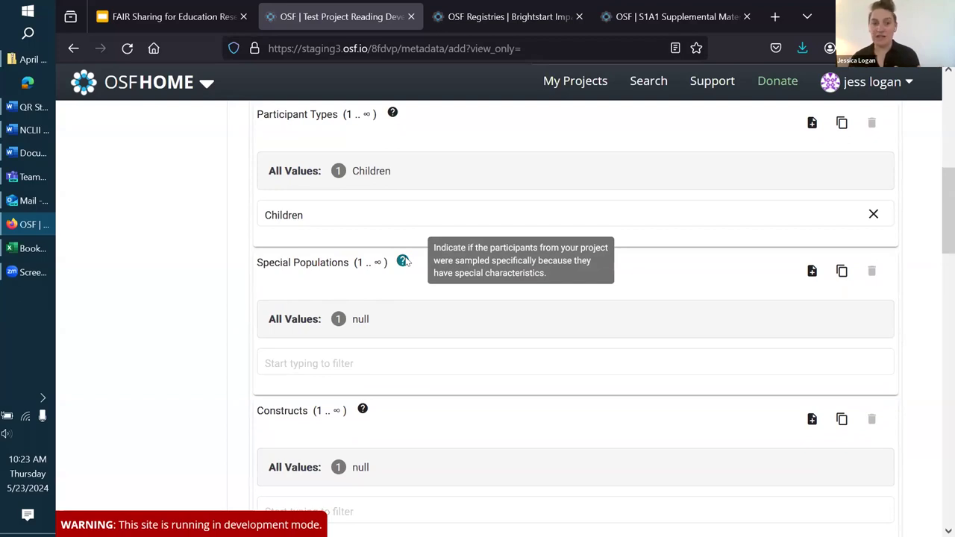
scroll(353, 336, down, 1)
click(345, 301)
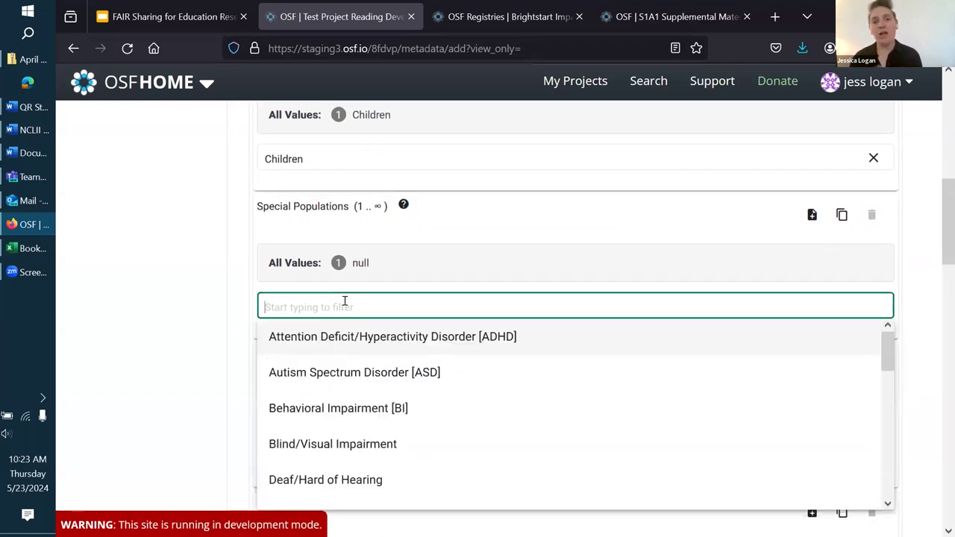
scroll(347, 305, down, 2)
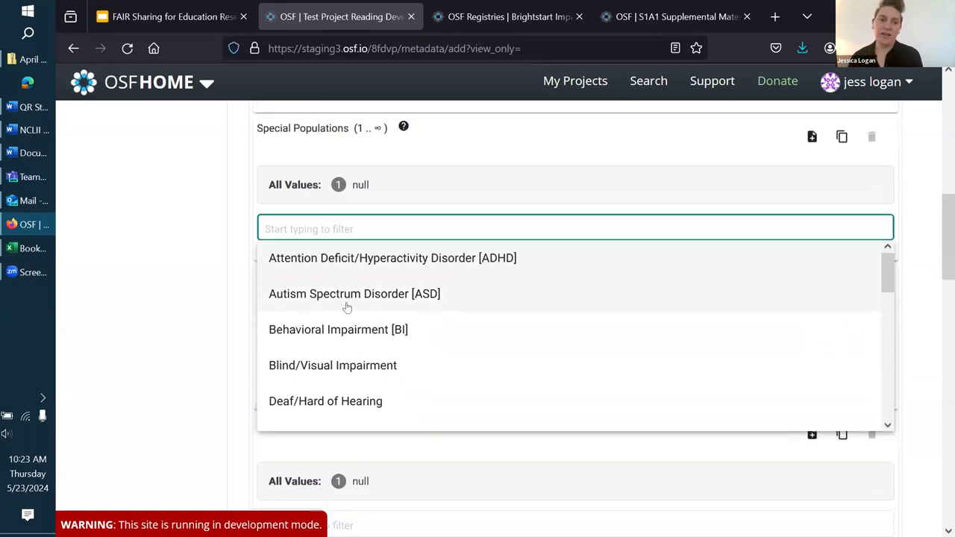
scroll(337, 395, down, 5)
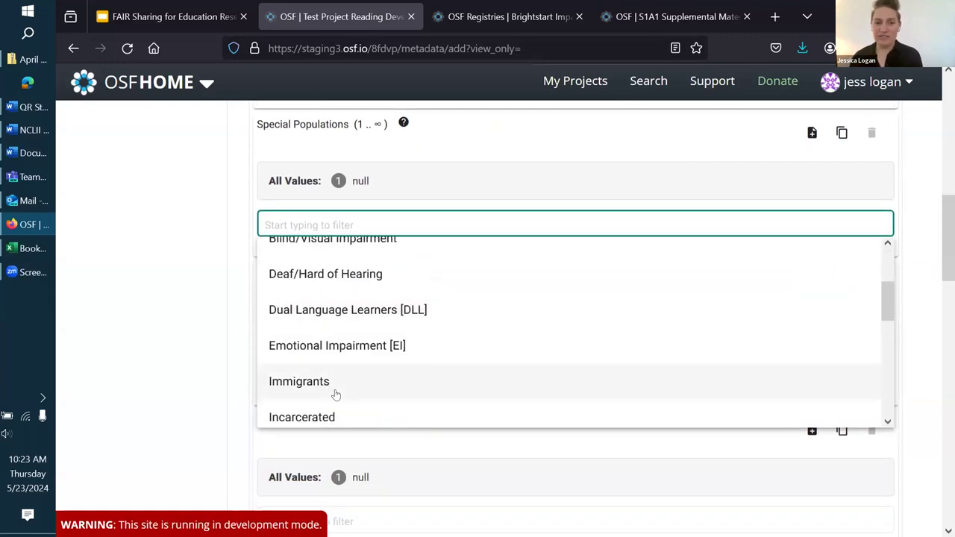
scroll(336, 395, down, 1)
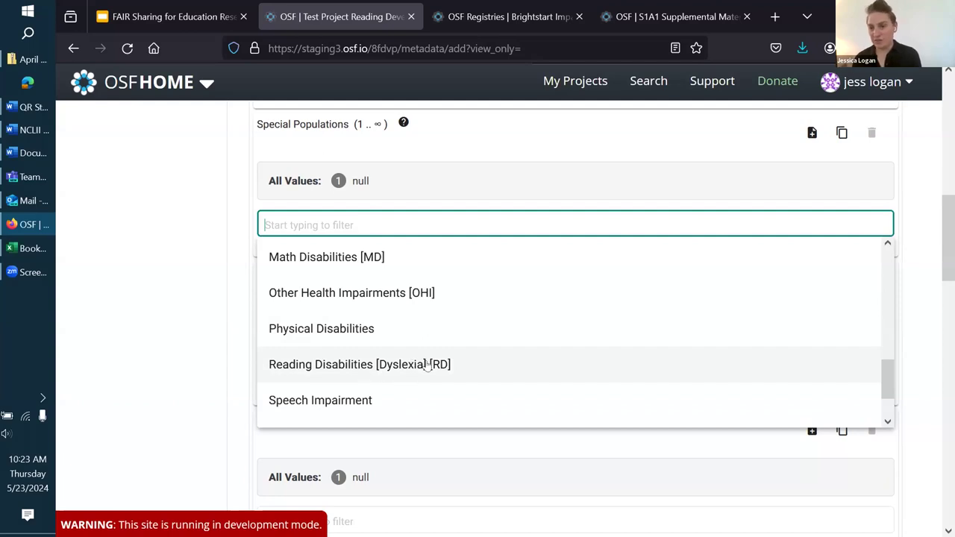
scroll(427, 364, up, 10)
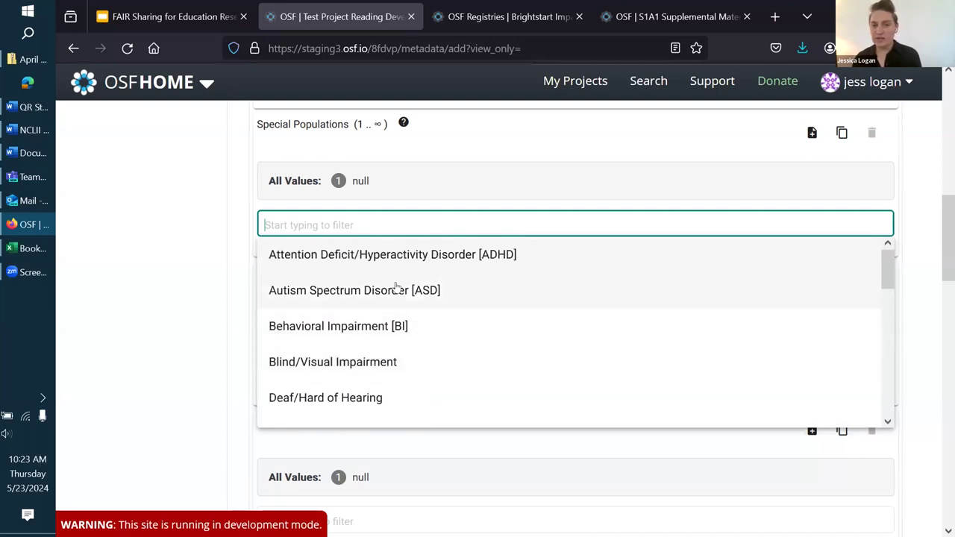
scroll(402, 326, down, 2)
scroll(403, 324, down, 1)
scroll(404, 324, up, 3)
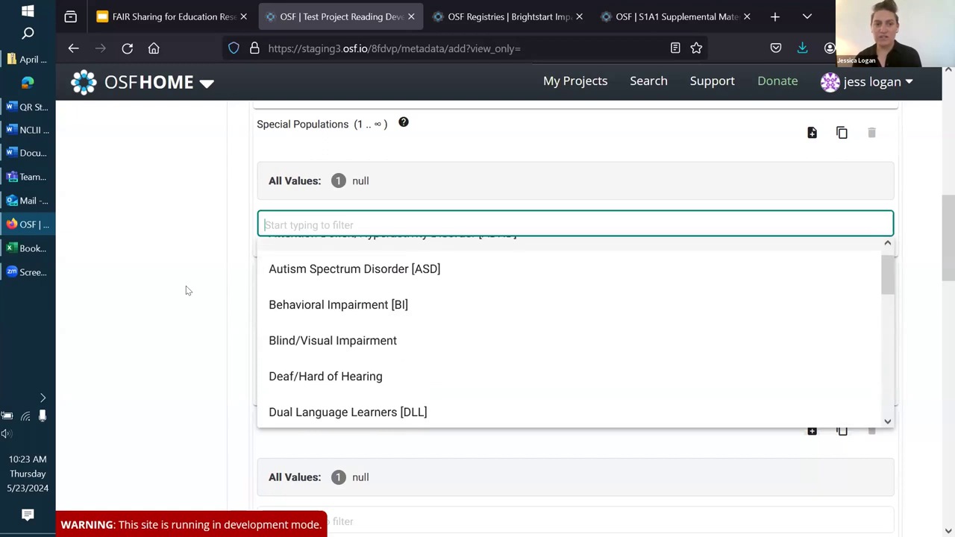
Step: Try to filter the Special Populations terms by "ADHD" and by "Attention"
click(186, 287)
click(277, 224)
text(ADHD)
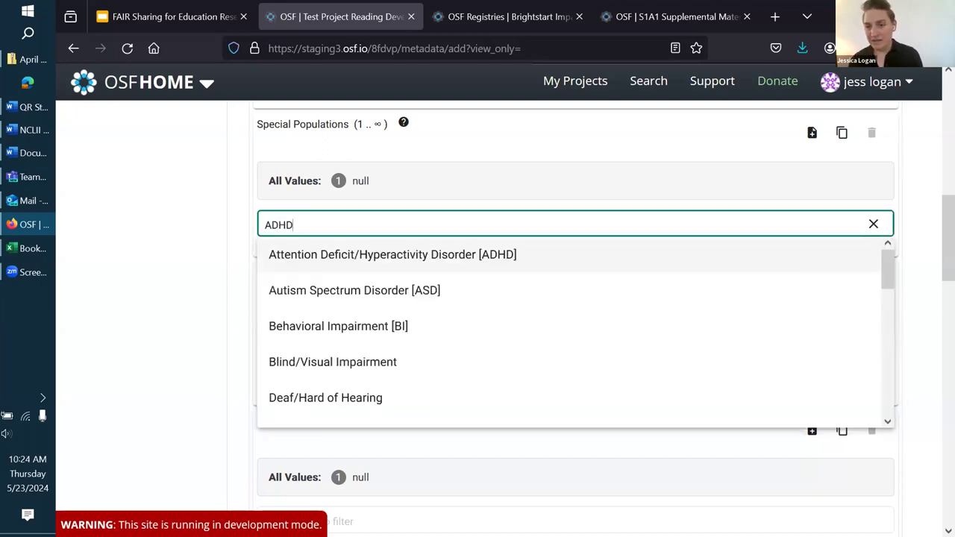
key(Escape)
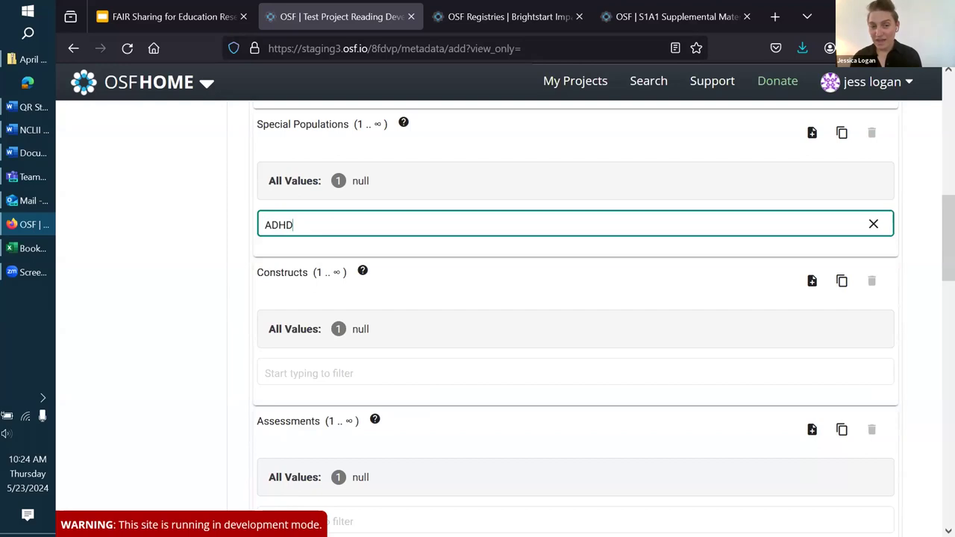
key(BackSpace)
key(BackSpace)
key(BackSpace)
key(BackSpace)
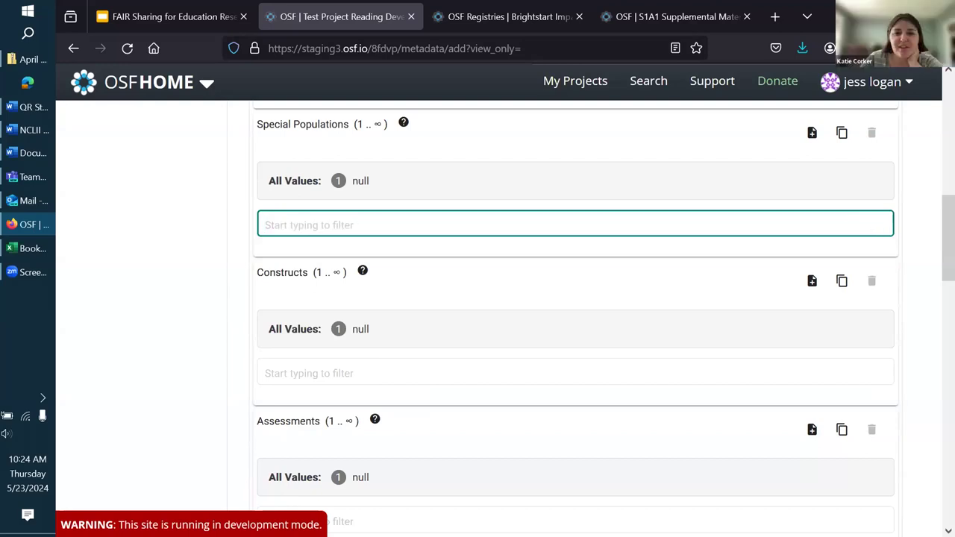
key(Down)
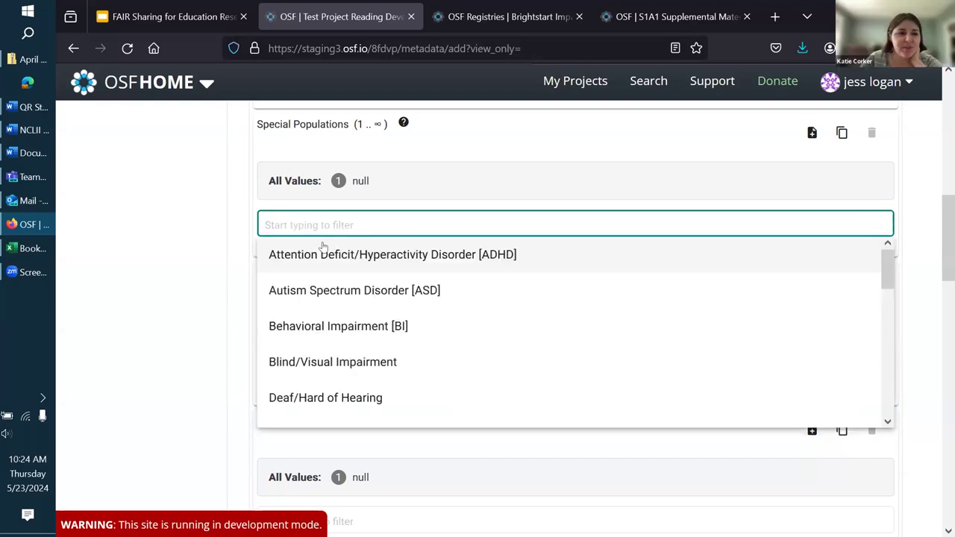
text(Attention)
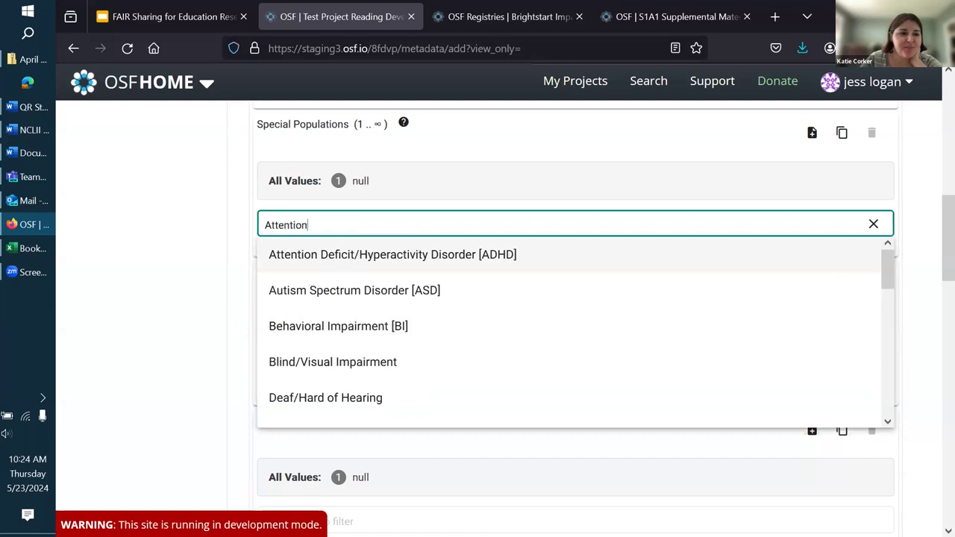
click(143, 243)
Step: Set Special Populations to Attention Deficit/Hyperactivity Disorder [ADHD]
click(301, 219)
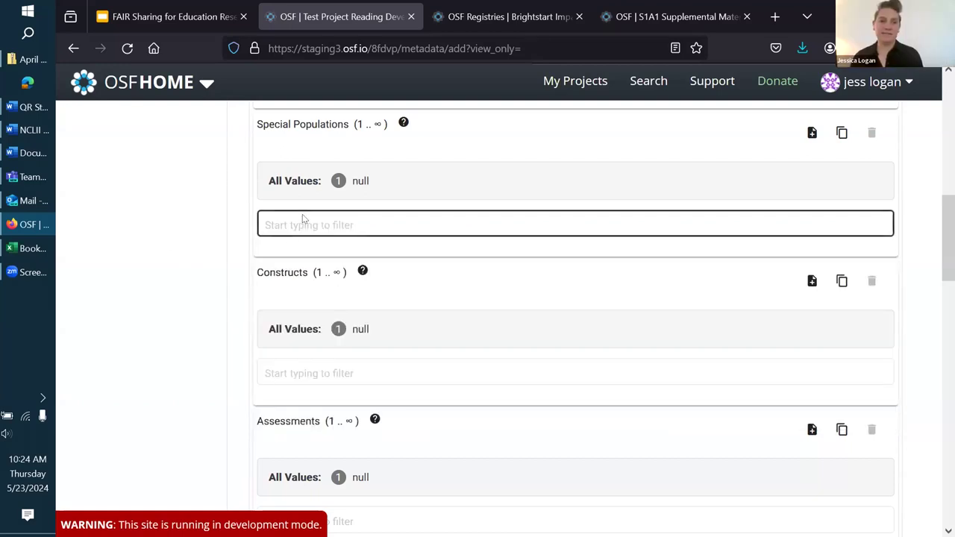
click(332, 260)
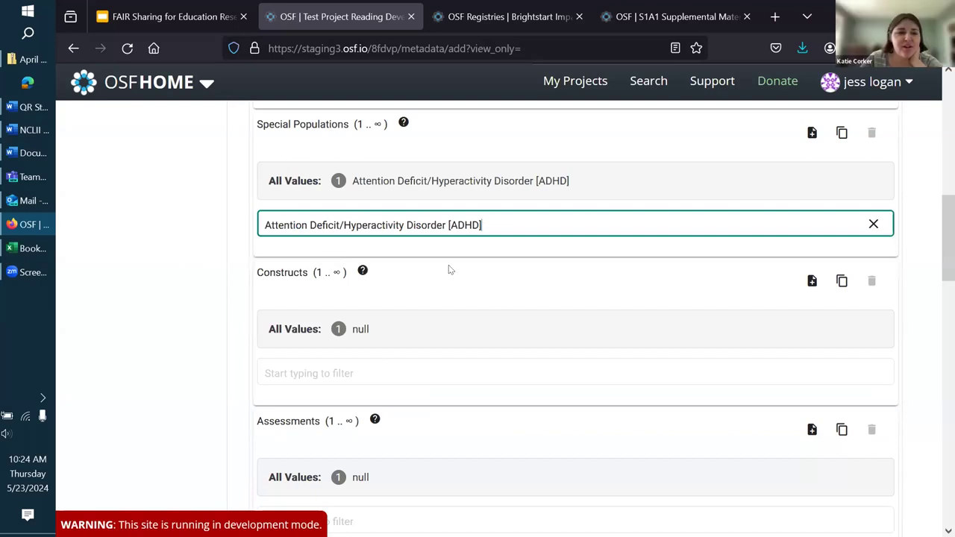
Step: Set the first Constructs value to Attention-deficit/hyperactivity disorder [ADHD]
scroll(449, 270, down, 1)
mouse_move(366, 227)
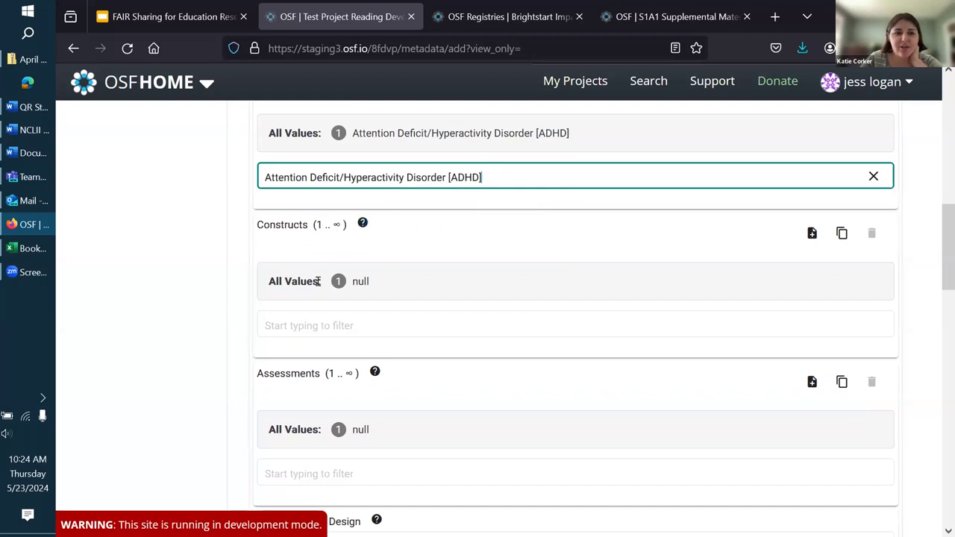
click(355, 315)
scroll(353, 313, down, 1)
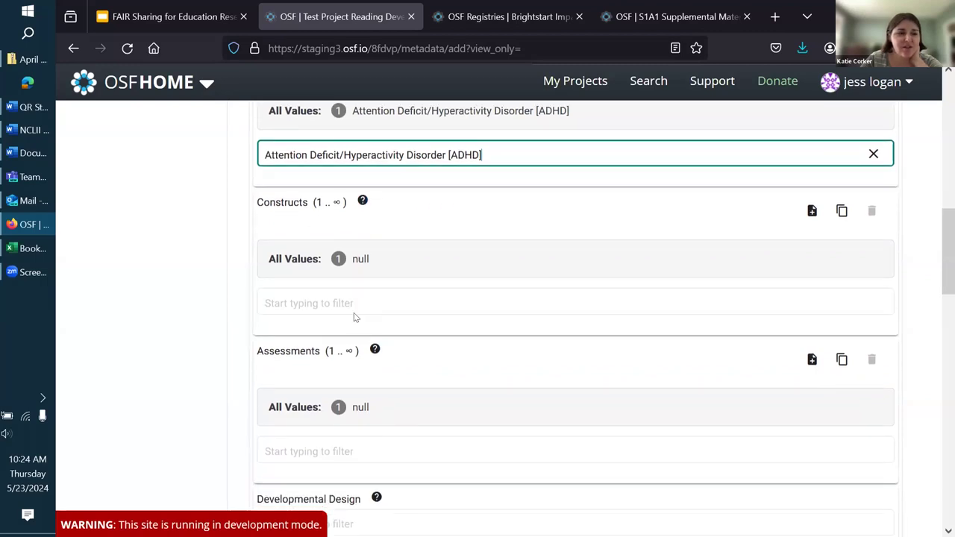
click(357, 302)
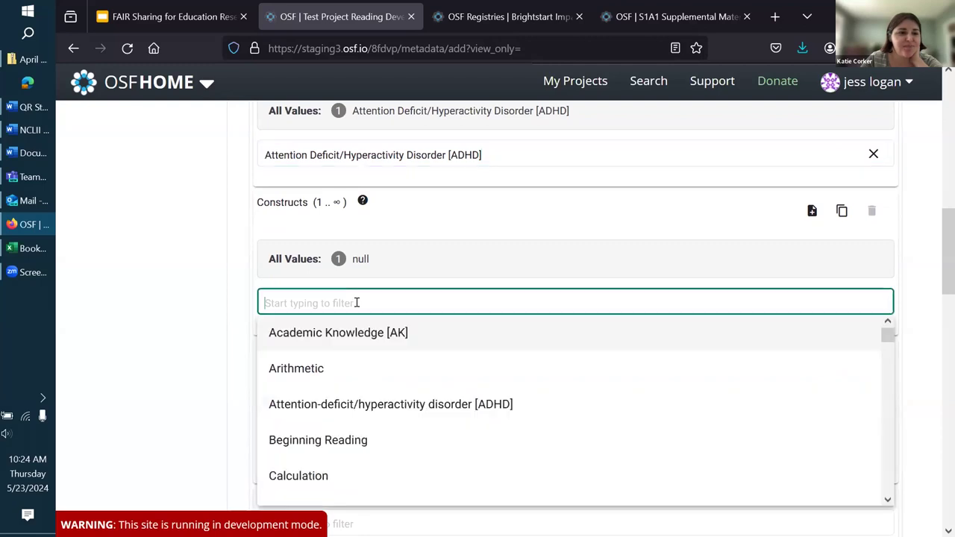
click(211, 272)
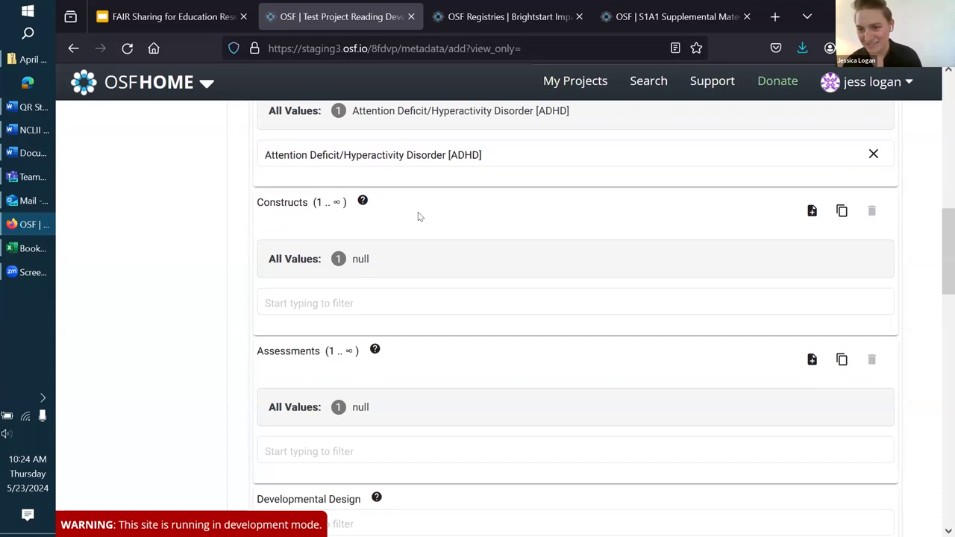
click(371, 298)
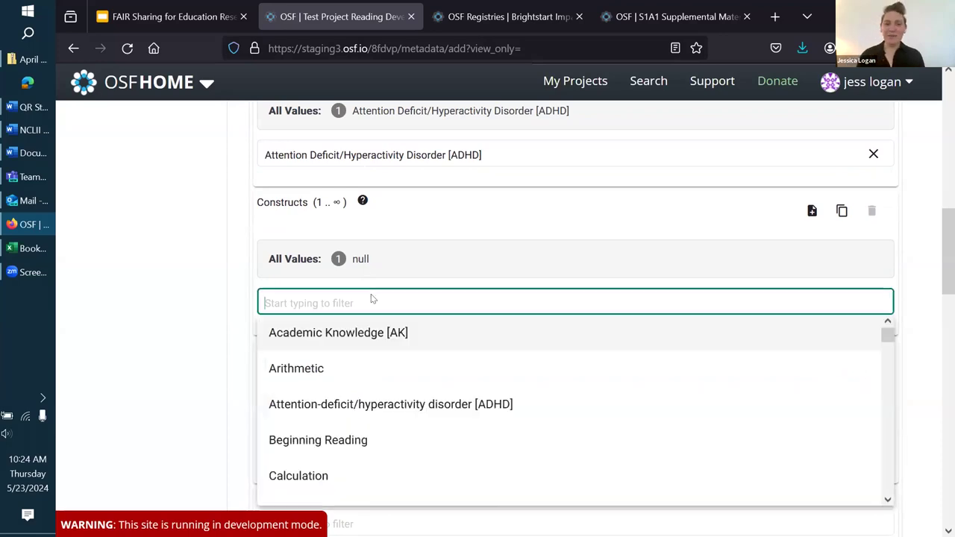
scroll(350, 302, down, 1)
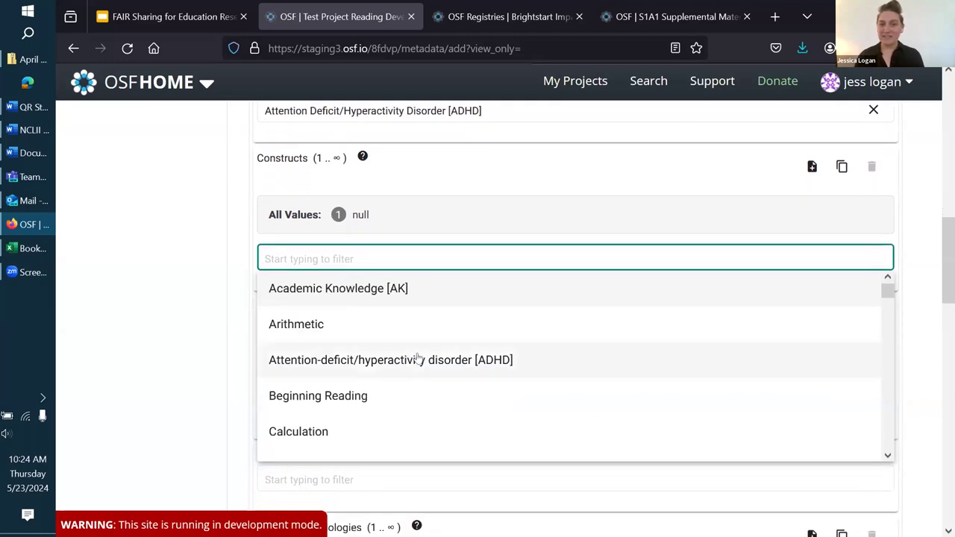
click(419, 360)
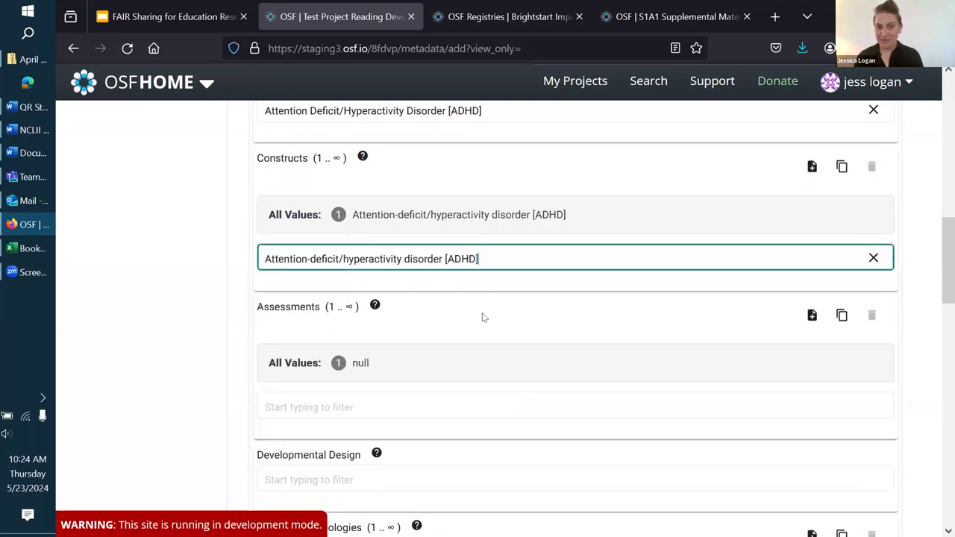
Step: Add a second Constructs entry and set it to Math
click(812, 168)
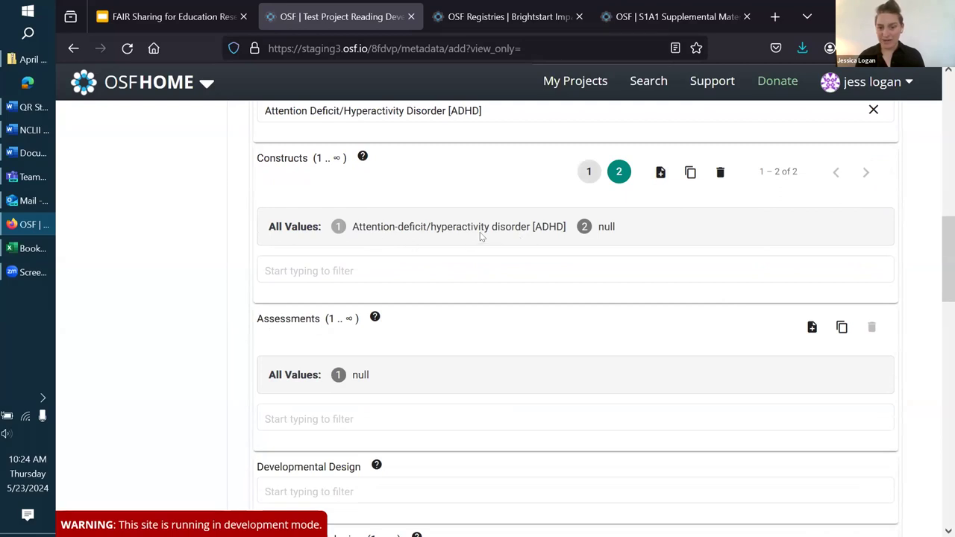
click(378, 279)
text(Moat)
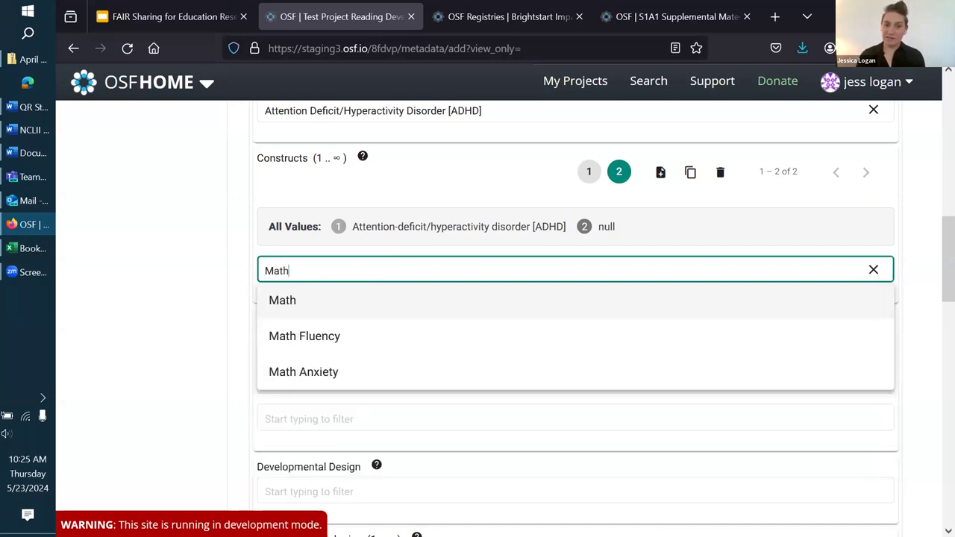
click(281, 301)
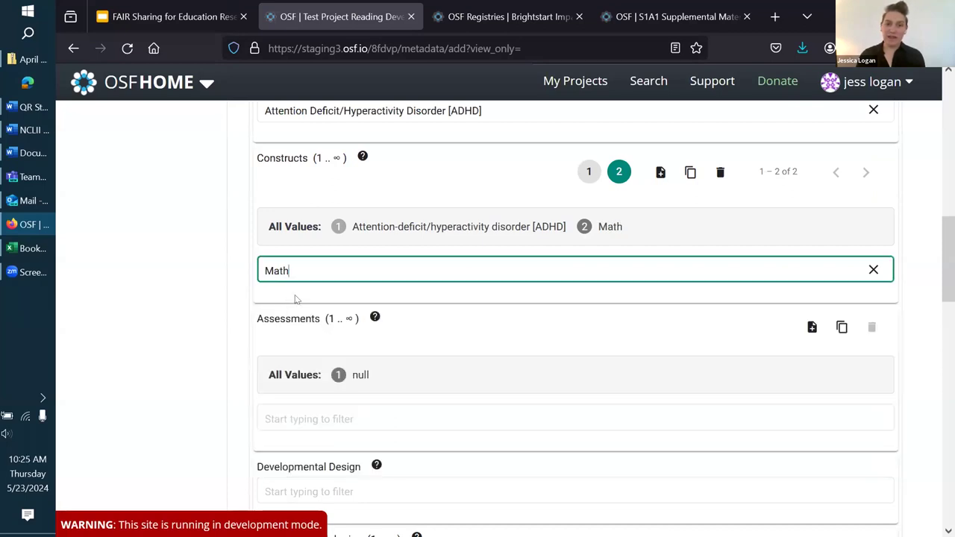
Step: Add a third Constructs entry and set it to Math Anxiety
click(661, 173)
click(433, 261)
text(Math)
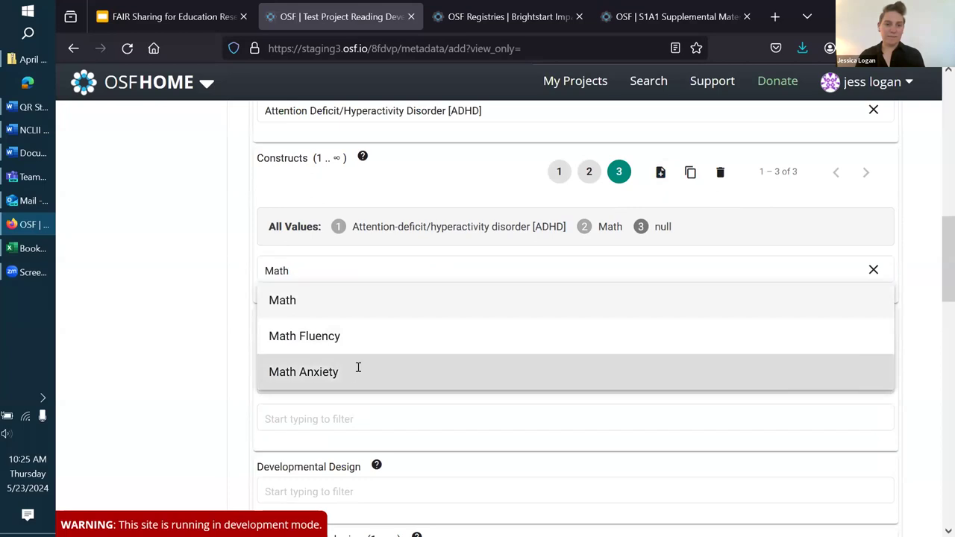
key(Return)
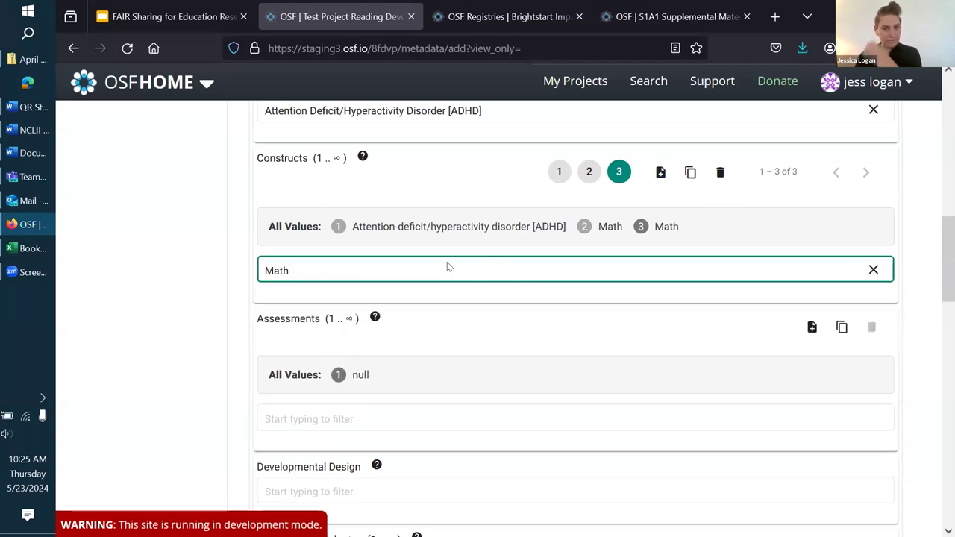
text(an)
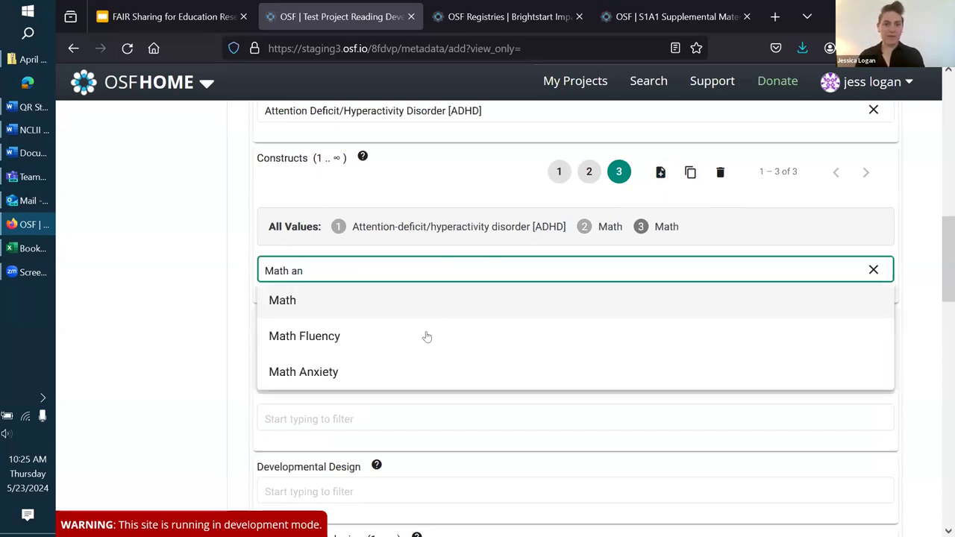
click(369, 379)
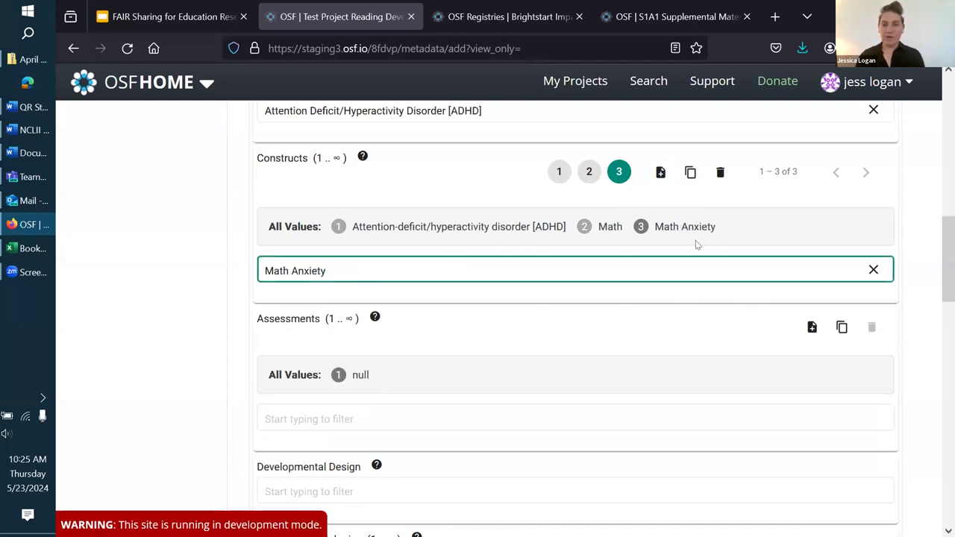
Step: Read the help text for Assessments and look through the terms the field offers, leaving it empty
scroll(629, 309, down, 1)
scroll(630, 311, down, 3)
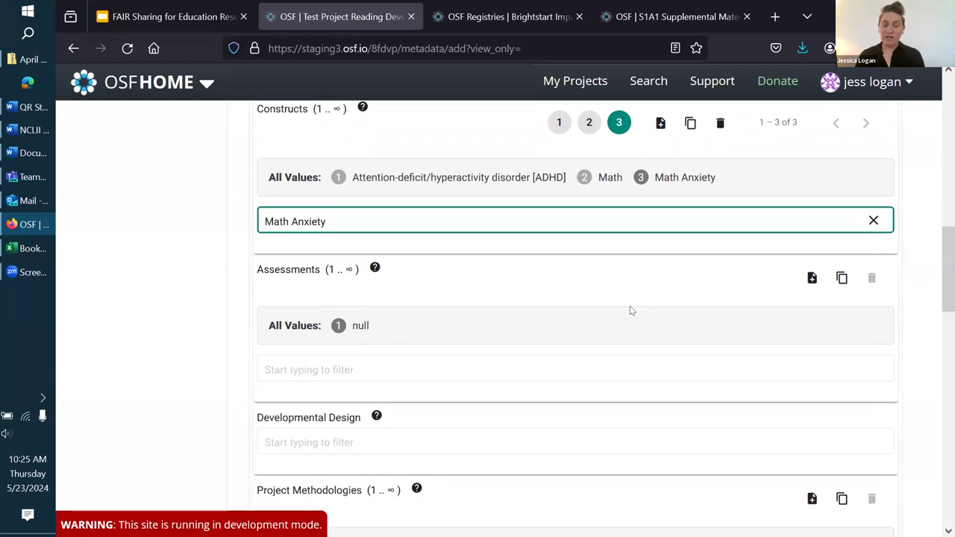
click(506, 342)
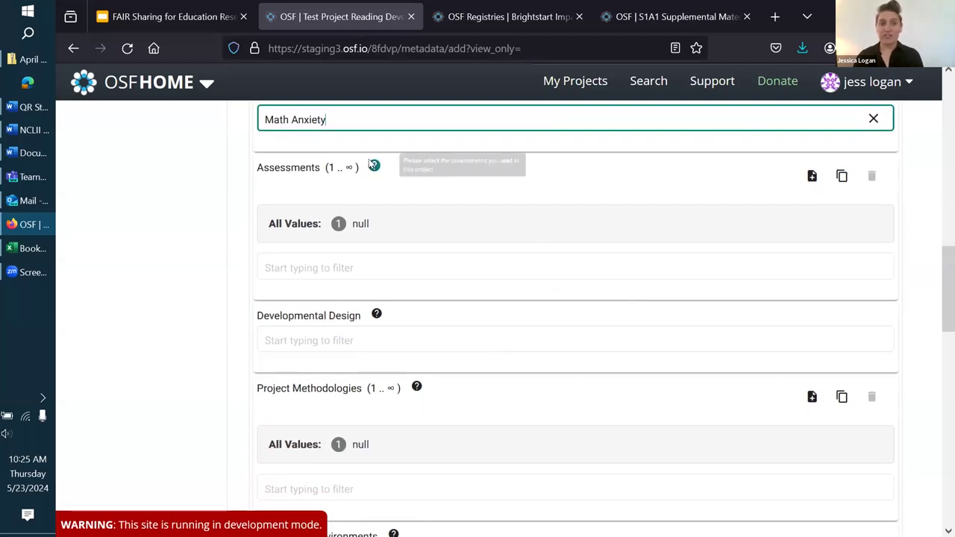
click(328, 266)
click(329, 266)
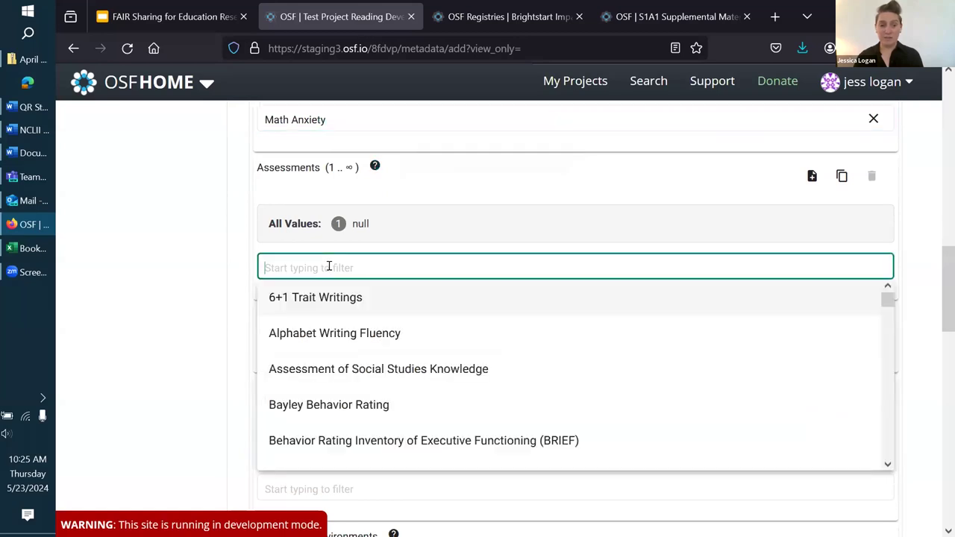
scroll(359, 345, down, 10)
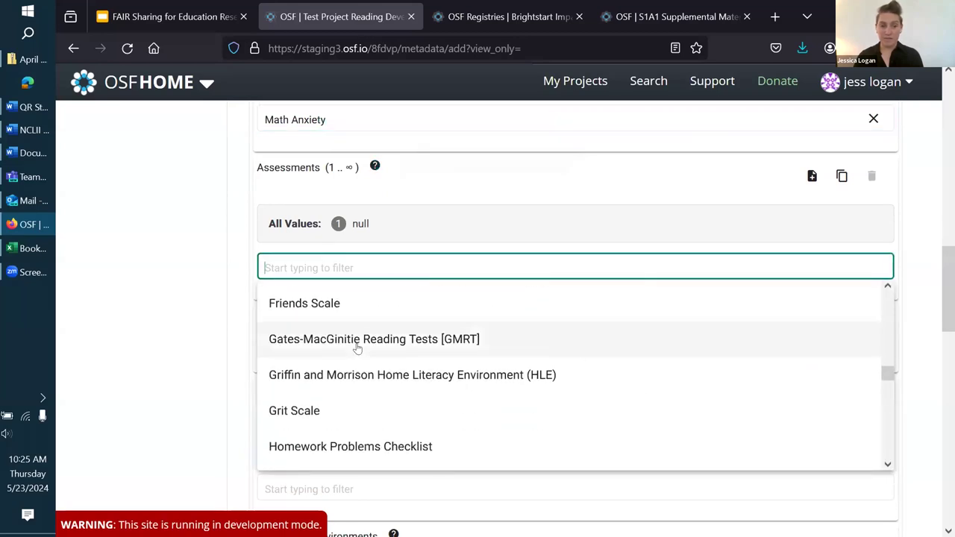
scroll(358, 349, down, 3)
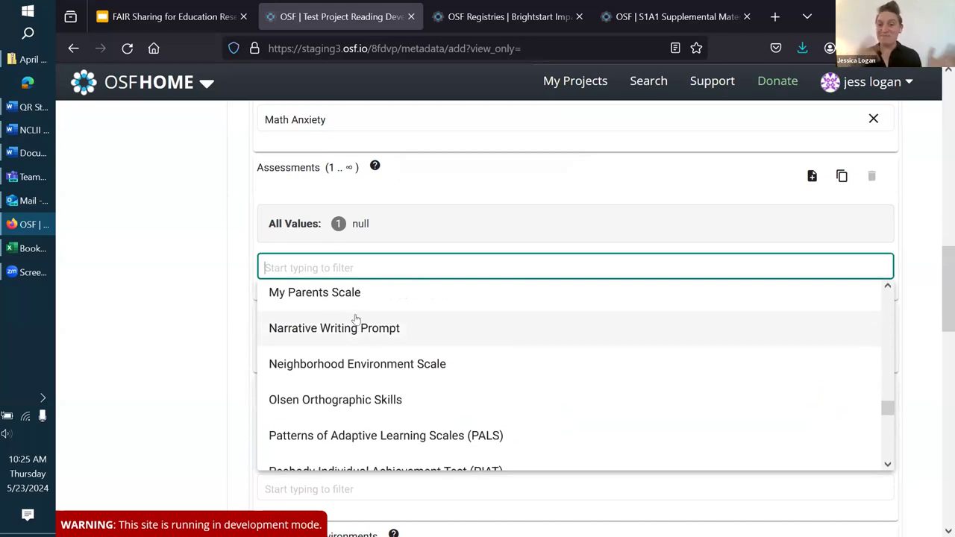
click(163, 322)
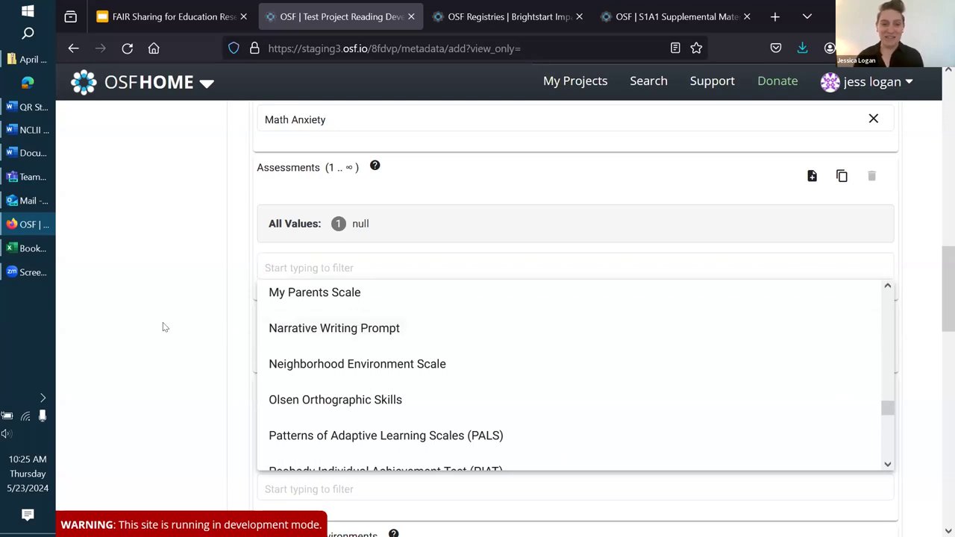
Step: Set Developmental Design to Longitudinal
scroll(647, 240, down, 3)
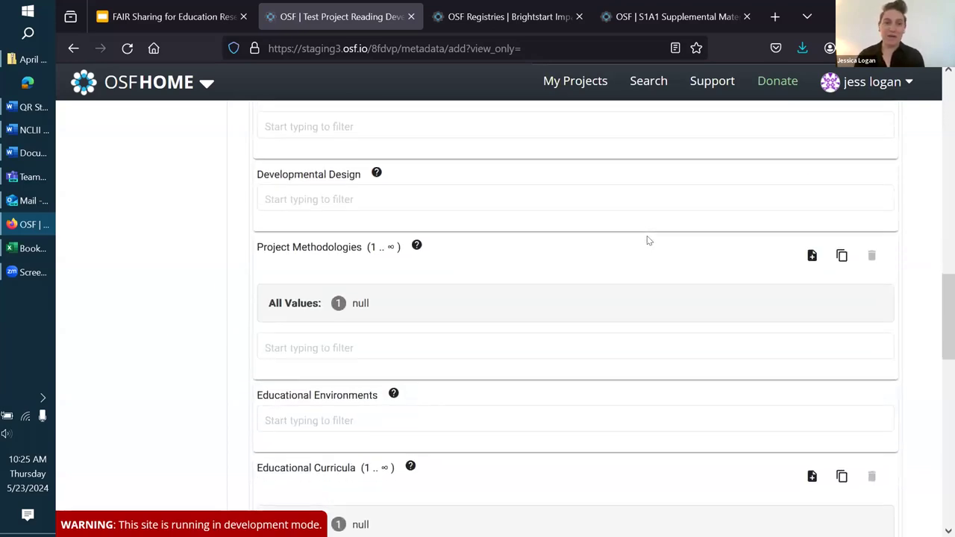
mouse_move(369, 179)
click(363, 210)
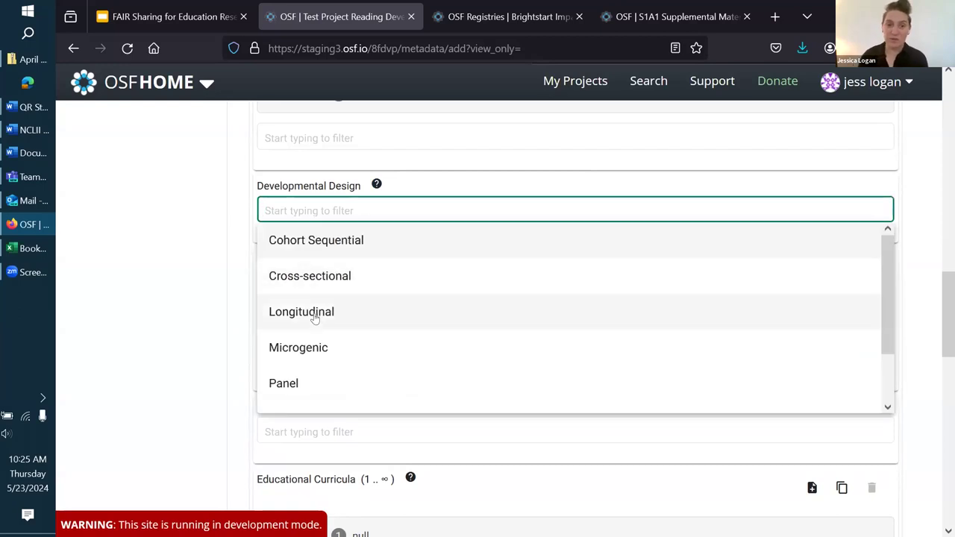
click(315, 317)
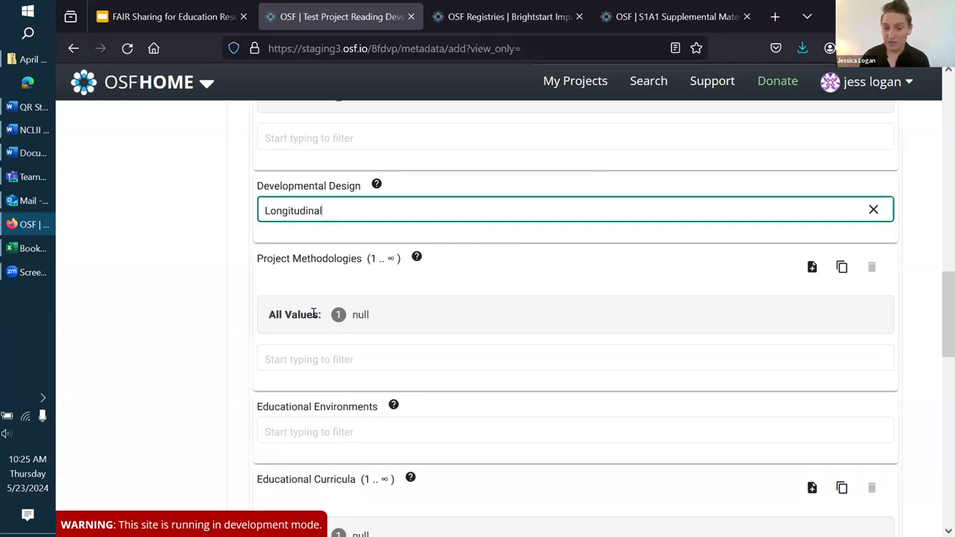
Step: Look through the Project Methodologies options and set the field to Randomized Control Trial
scroll(314, 314, down, 2)
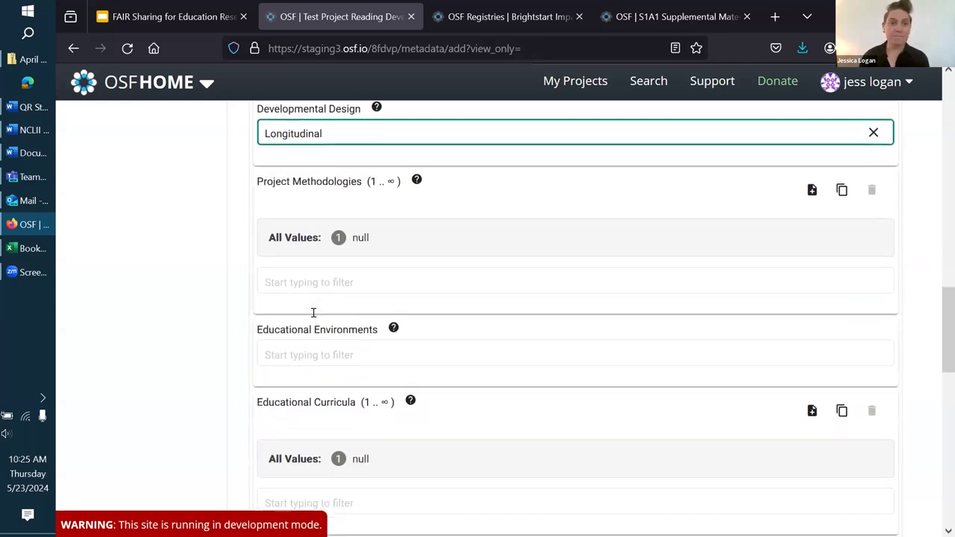
click(321, 280)
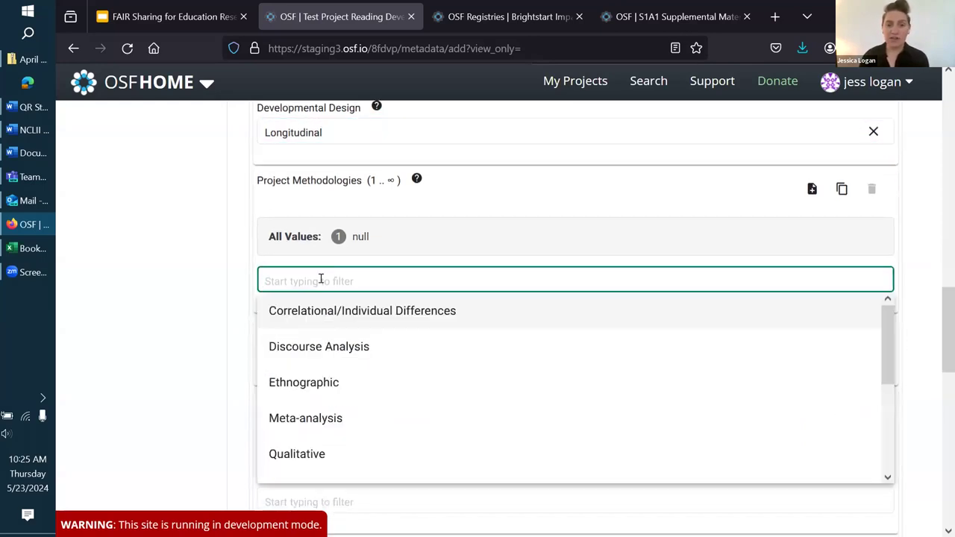
scroll(321, 281, down, 2)
scroll(325, 327, down, 1)
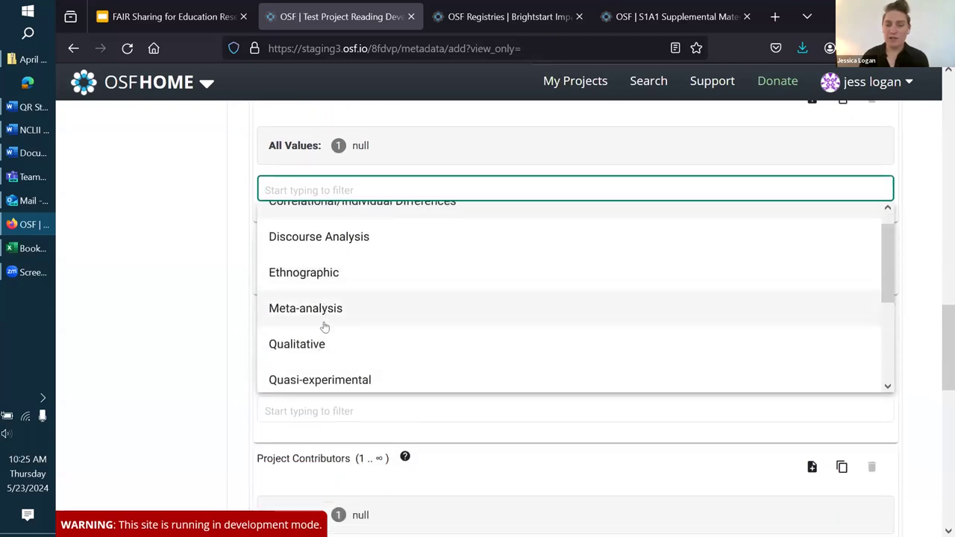
scroll(325, 327, down, 3)
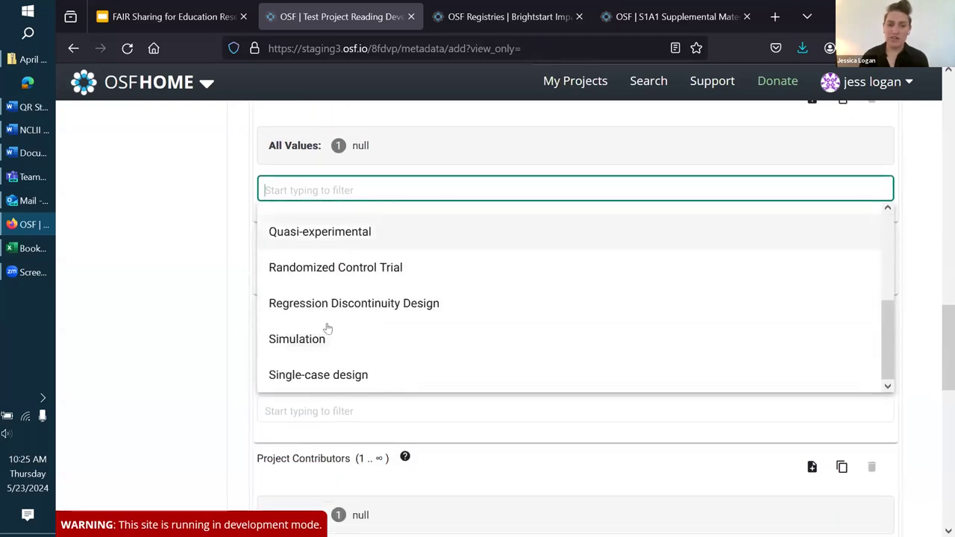
scroll(325, 332, up, 1)
scroll(326, 318, down, 1)
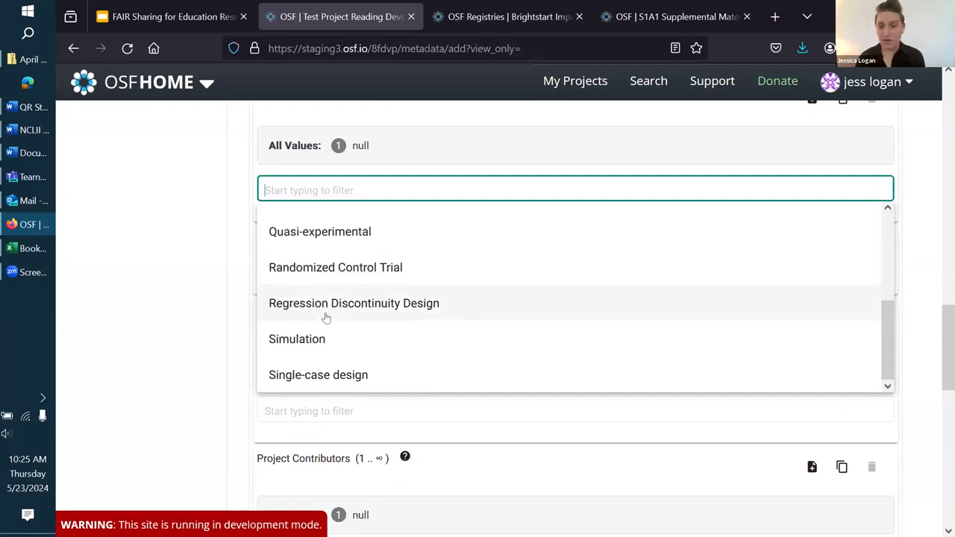
scroll(325, 318, up, 2)
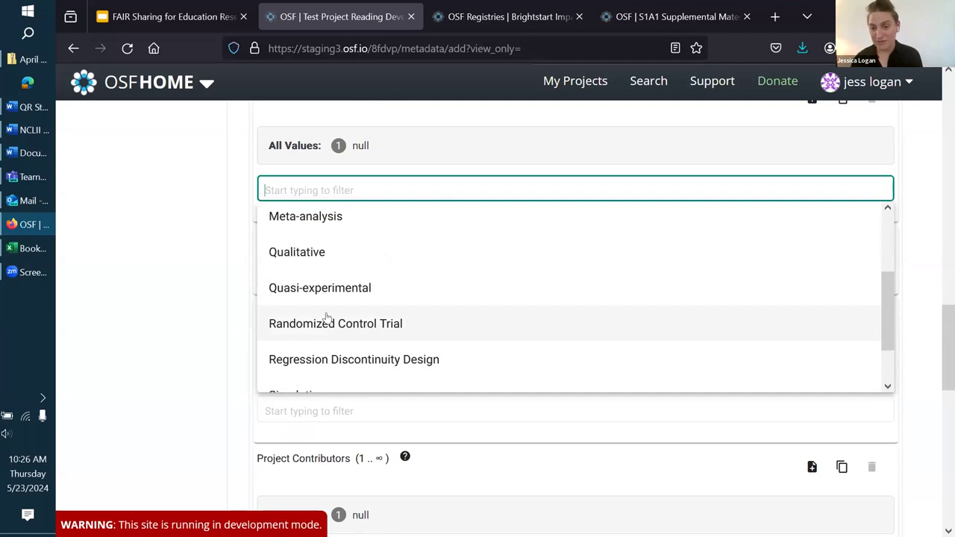
click(326, 321)
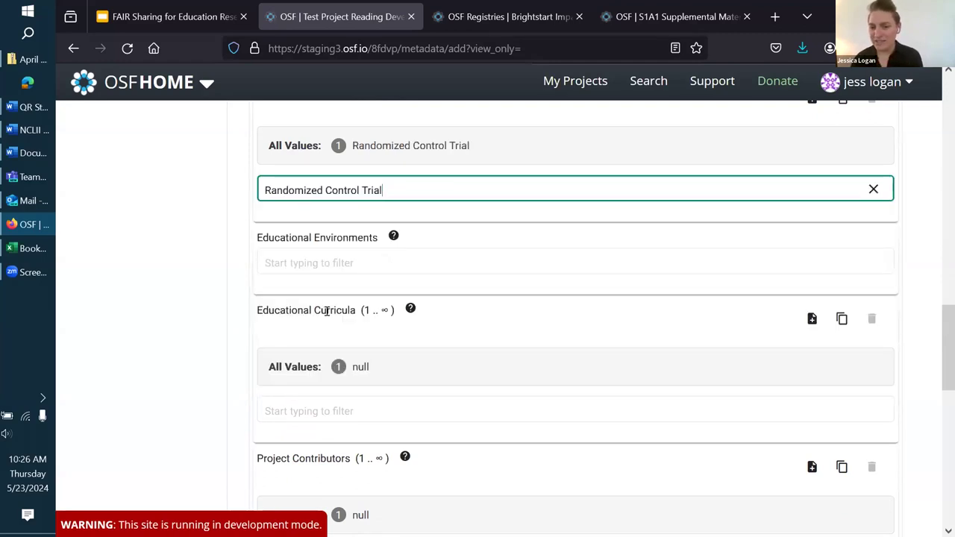
Step: Review the remaining fields of the LDbase Project Metadata Form and publish the record
scroll(284, 329, up, 2)
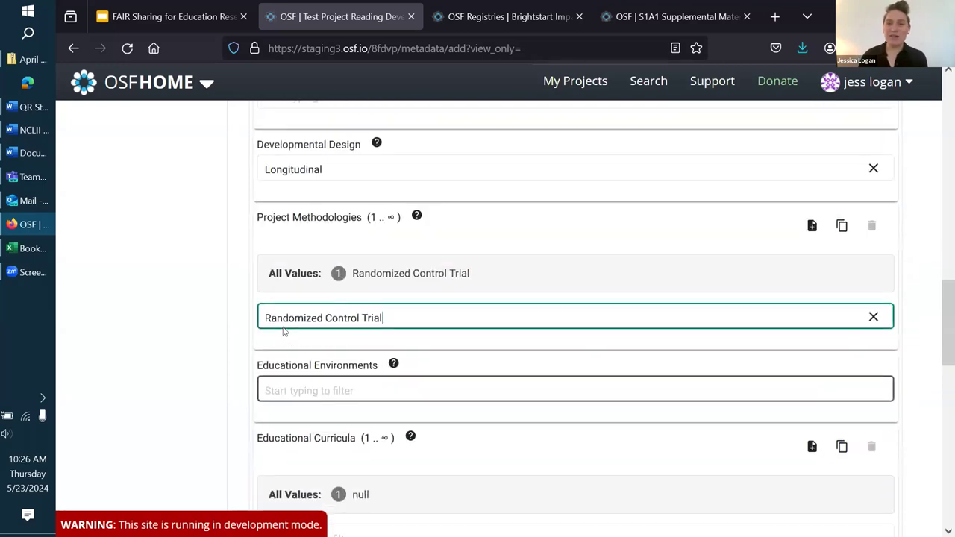
scroll(283, 327, down, 10)
scroll(281, 325, down, 1)
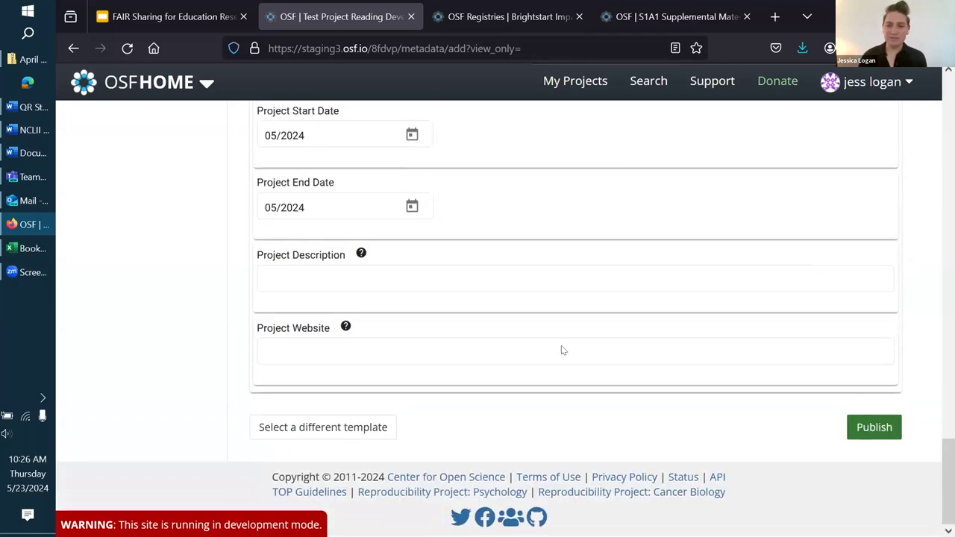
click(872, 428)
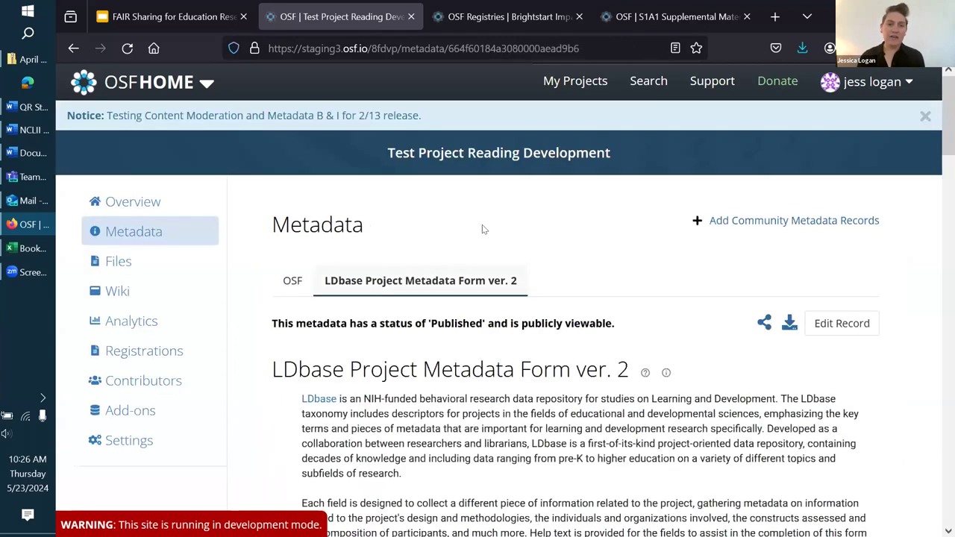
Step: View the project's standard OSF metadata record and look over its fields
scroll(373, 227, down, 1)
click(297, 233)
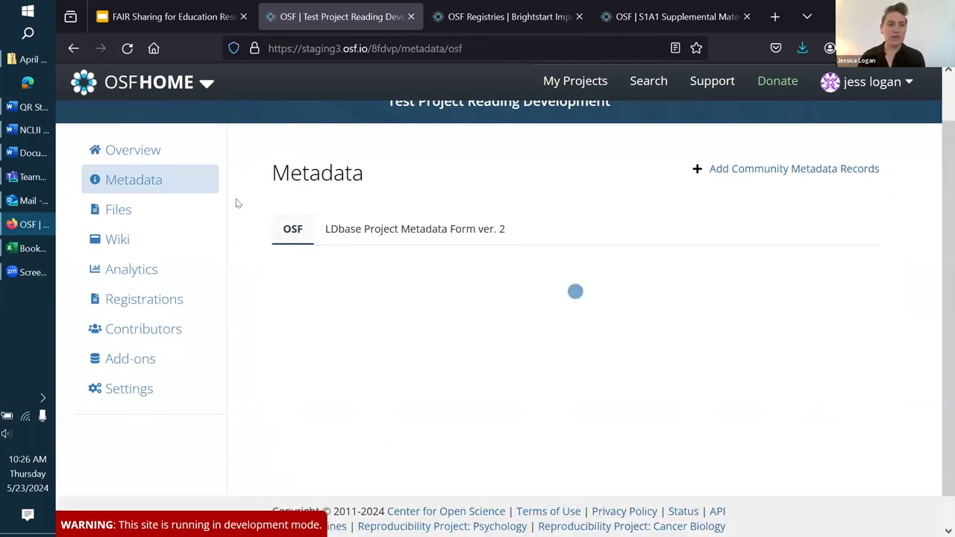
scroll(336, 298, down, 3)
scroll(339, 329, up, 4)
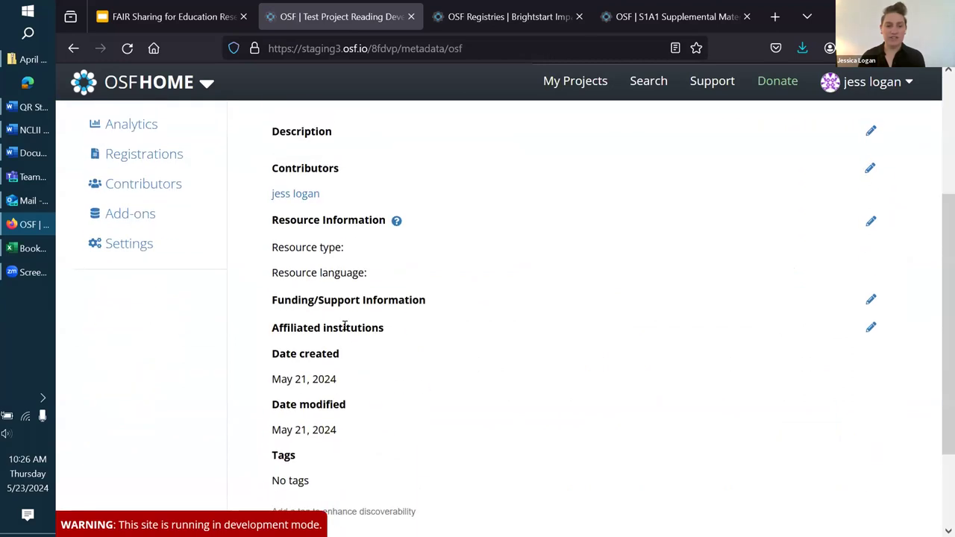
Step: View the project's published LDbase Project Metadata Form record and look over its completed fields
click(386, 281)
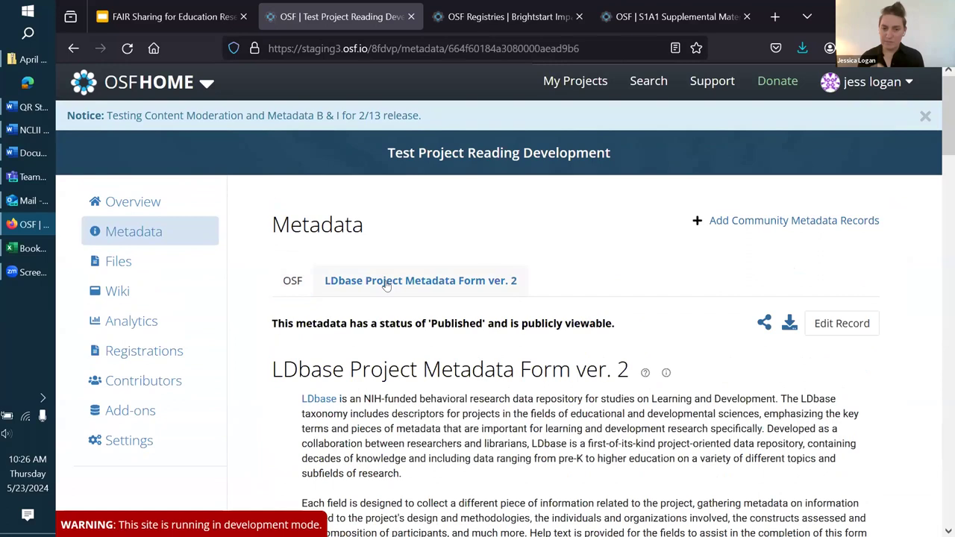
scroll(386, 286, down, 3)
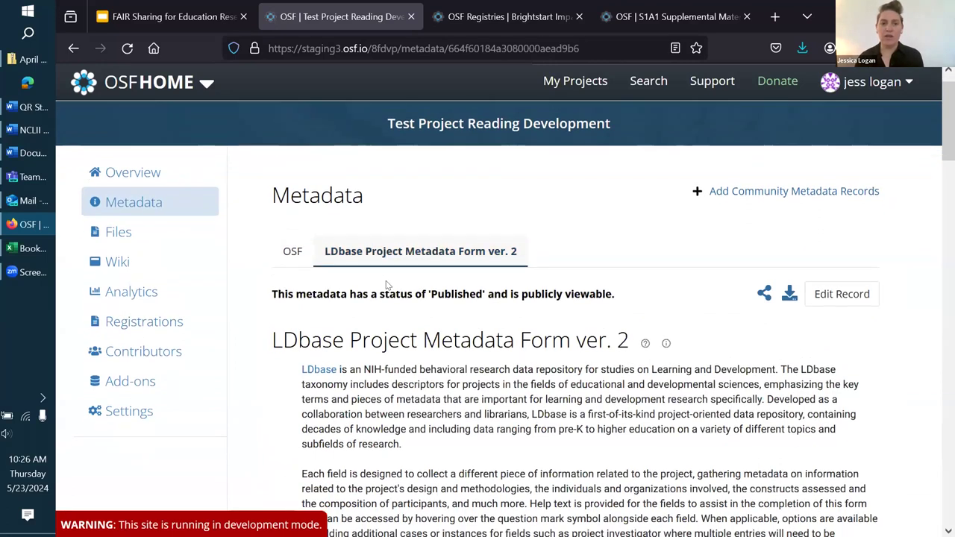
scroll(386, 281, down, 6)
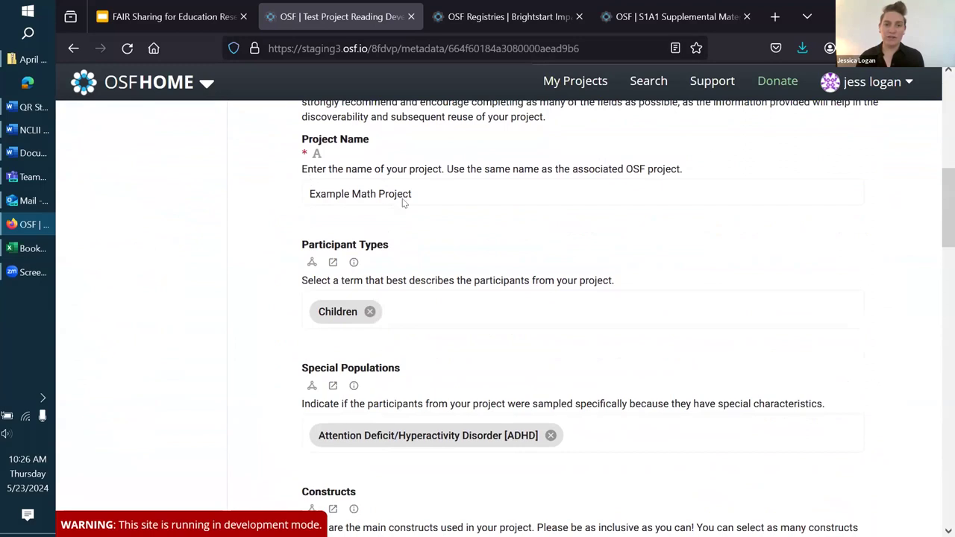
scroll(399, 202, down, 1)
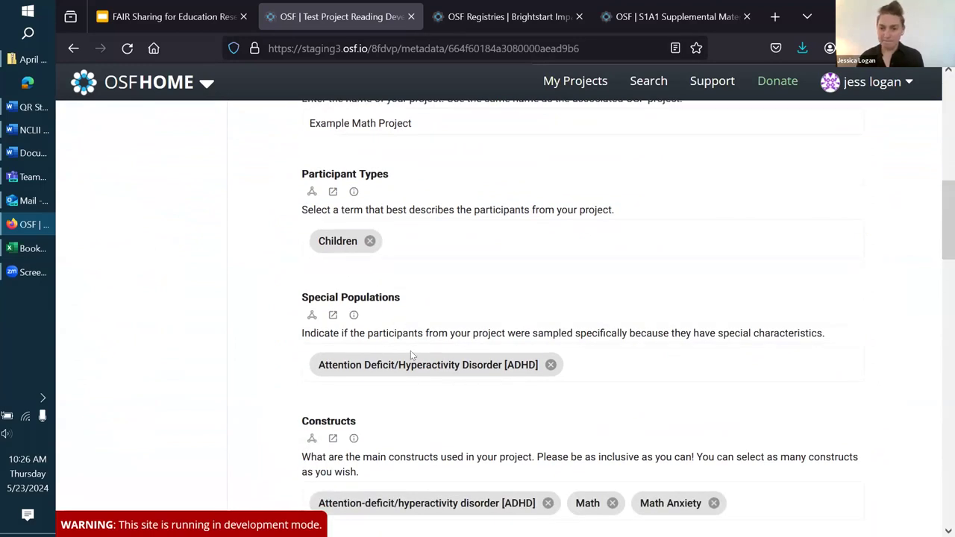
scroll(411, 351, down, 4)
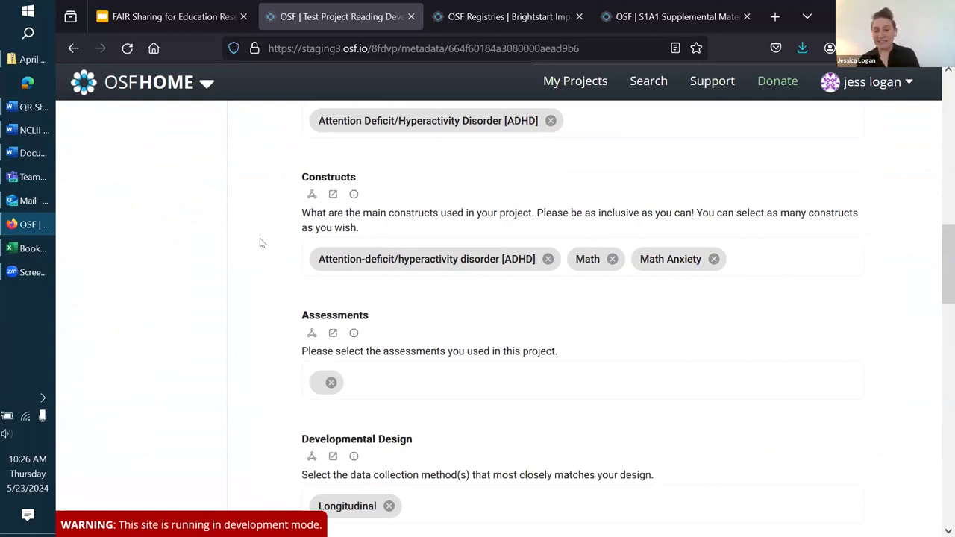
scroll(260, 238, up, 15)
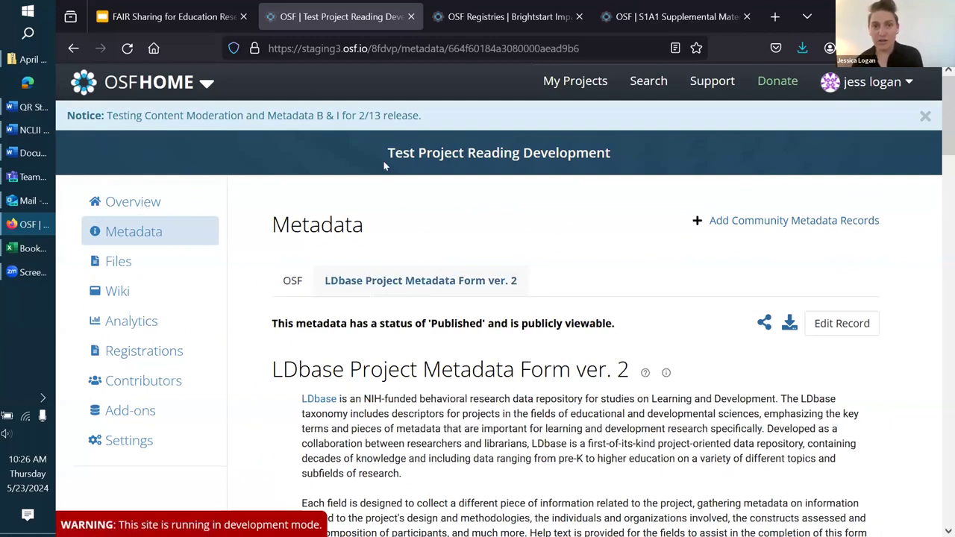
Step: Switch to the Brightstart Impact Paper registration and look over its overview page
click(487, 9)
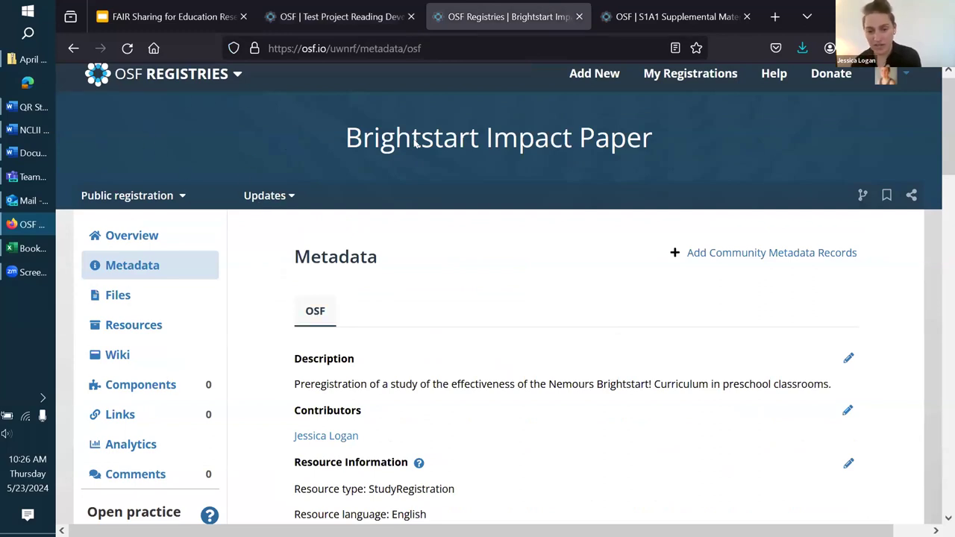
click(132, 236)
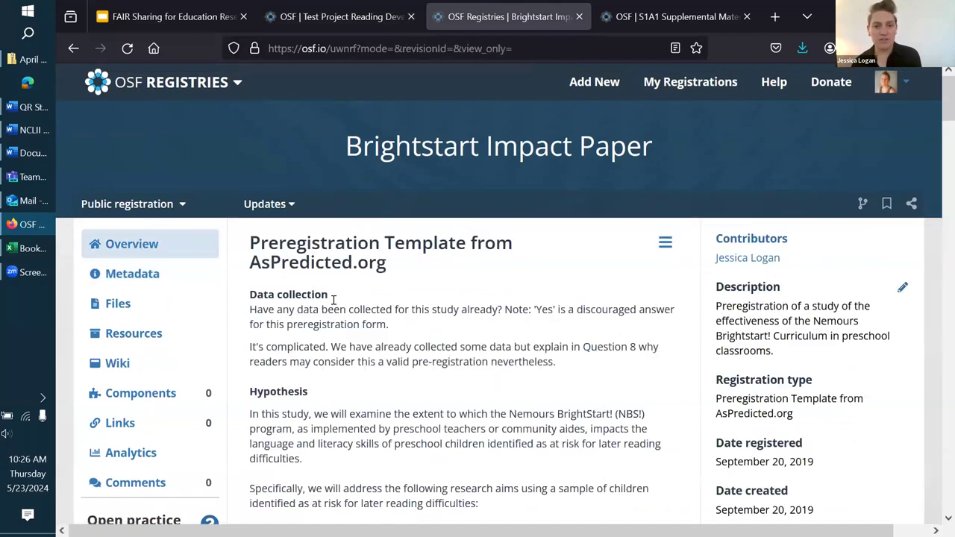
scroll(334, 300, down, 3)
scroll(333, 300, down, 2)
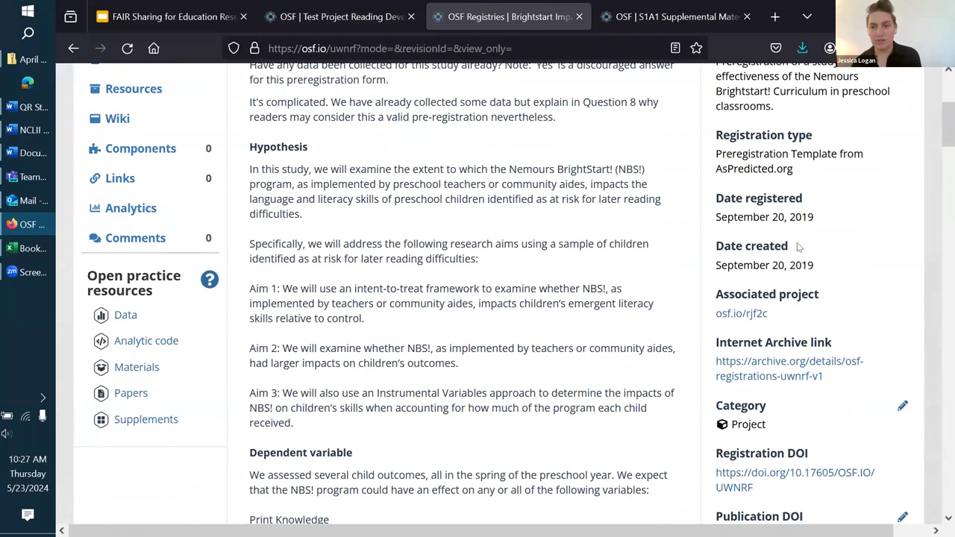
scroll(404, 171, up, 5)
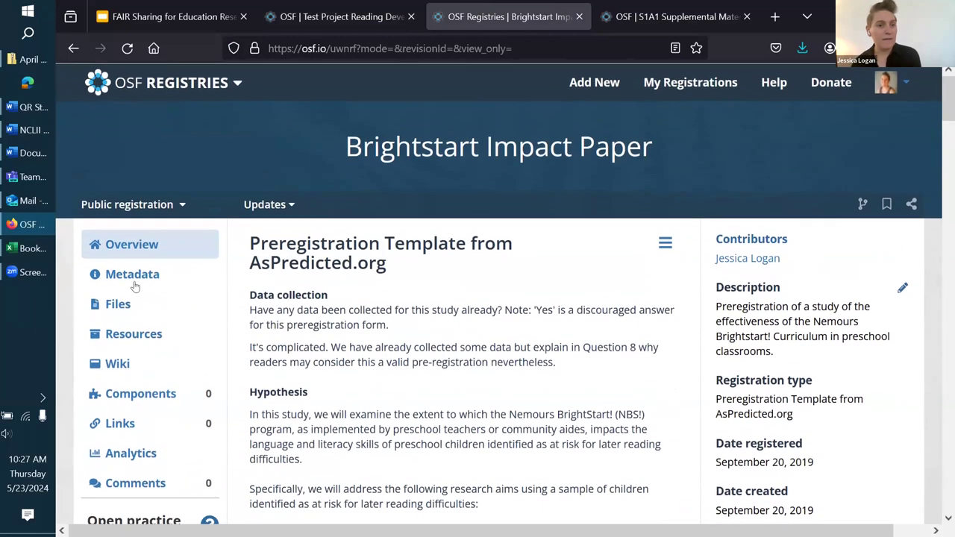
Step: Start a community metadata record for the registration with the LDbase Project Metadata Form ver. 2 template and look over the blank form
click(132, 277)
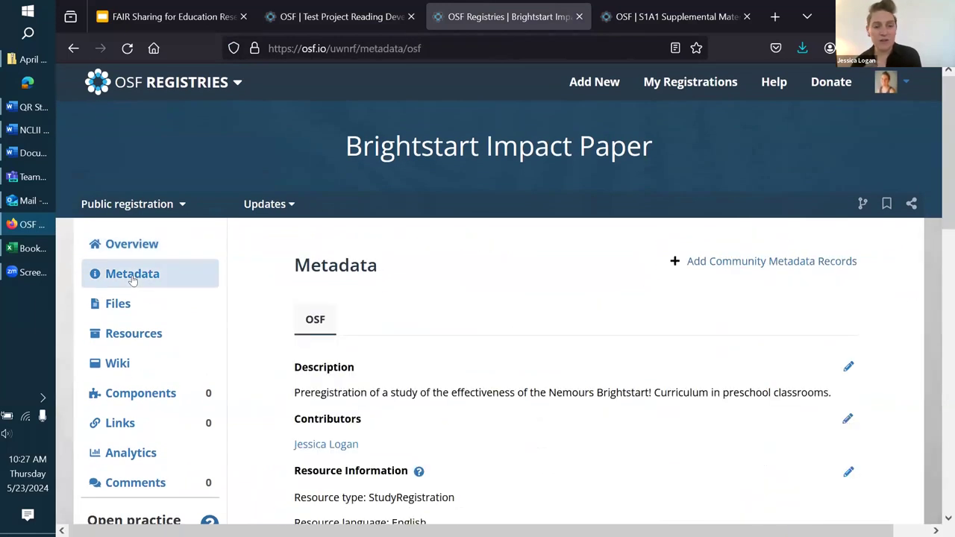
click(777, 262)
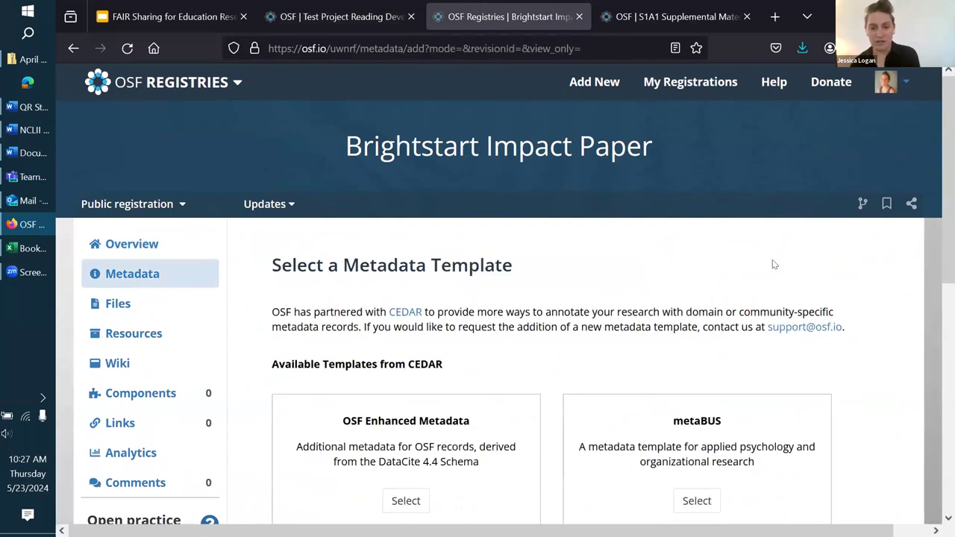
scroll(774, 263, down, 6)
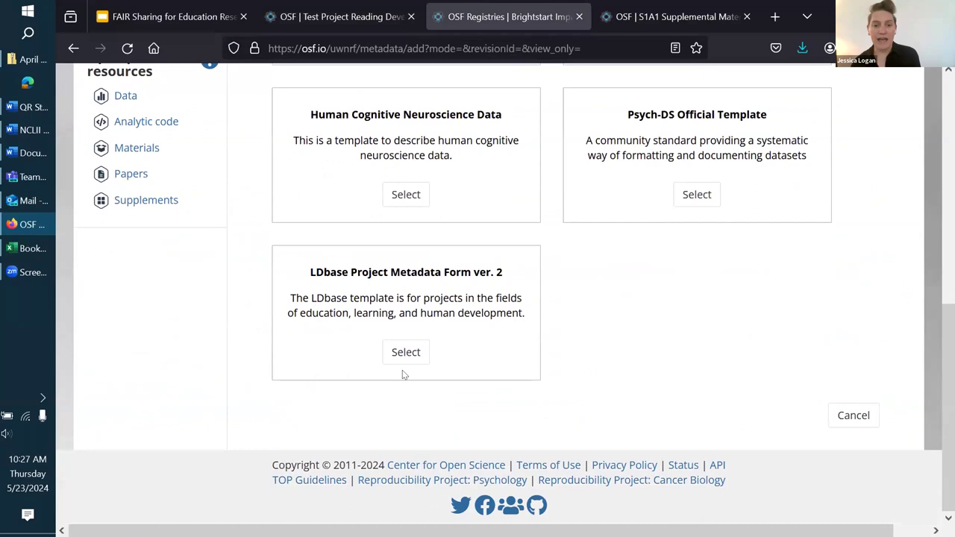
click(406, 353)
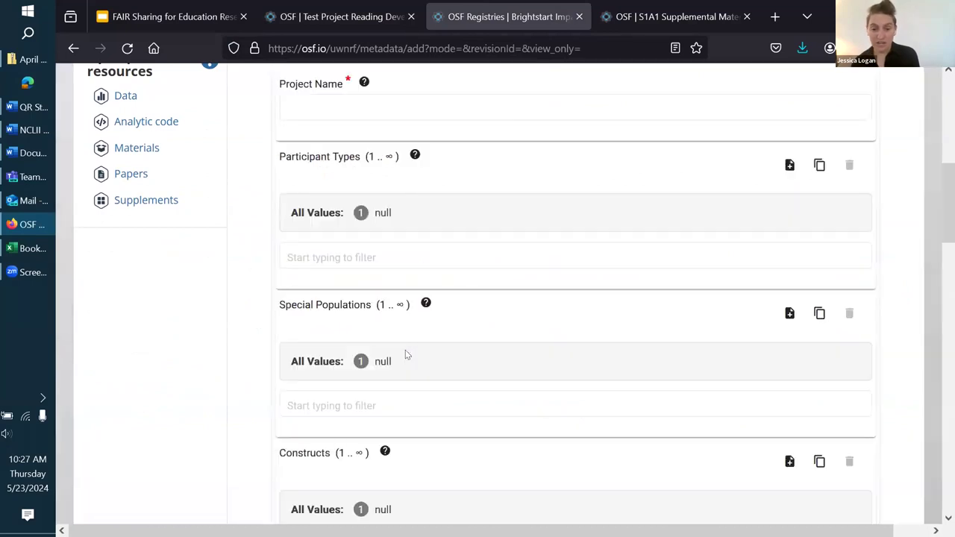
scroll(405, 350, up, 4)
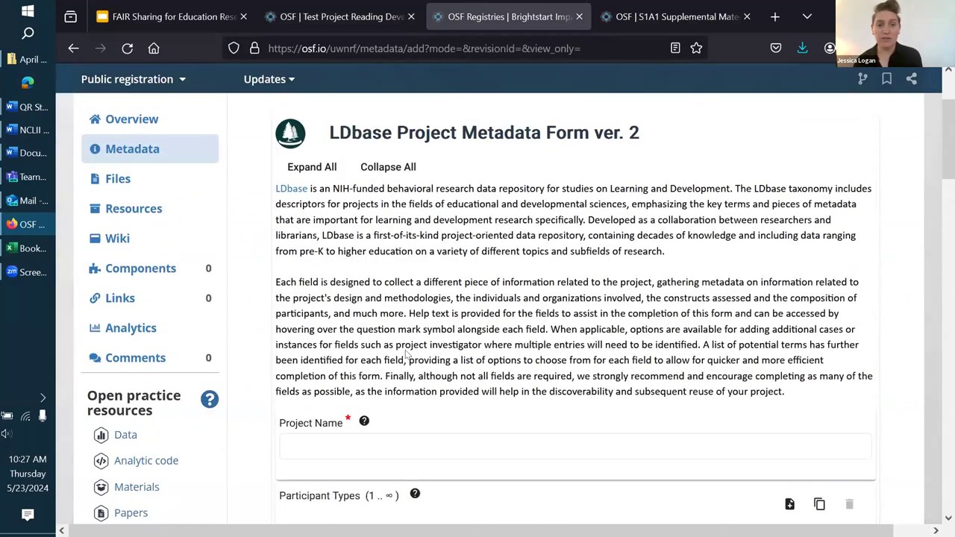
scroll(406, 349, down, 3)
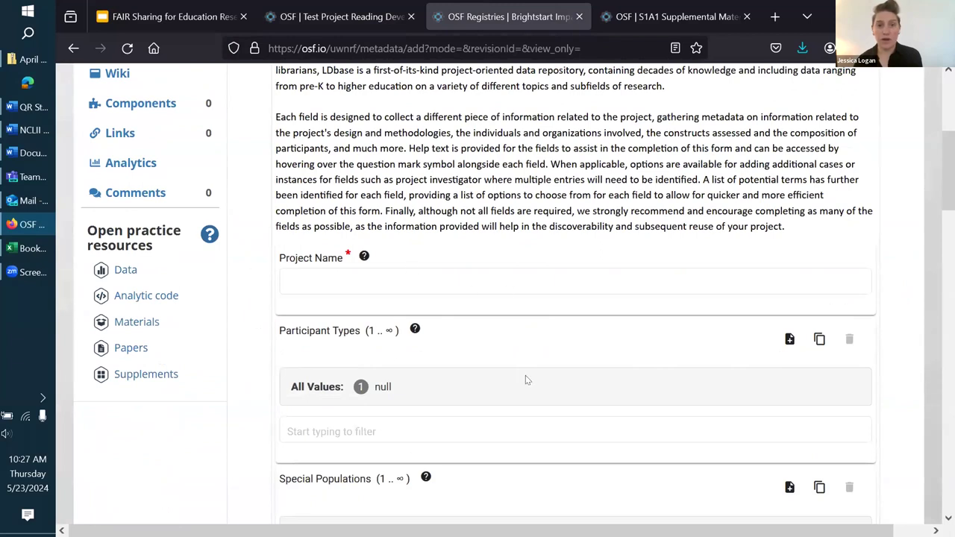
scroll(525, 377, up, 4)
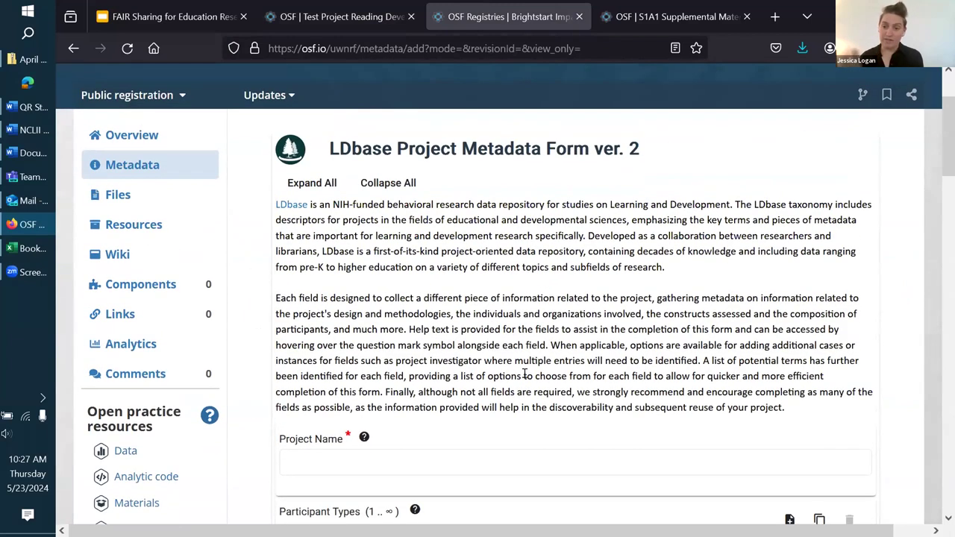
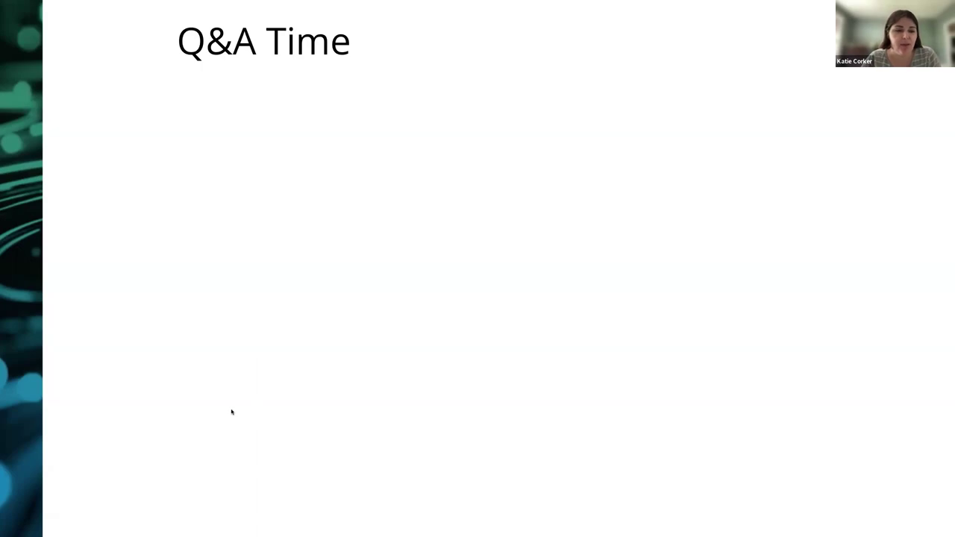
Step: Advance the presentation to the Thanks! slide, then end the slideshow and switch to the OSF search page
mouse_move(47, 522)
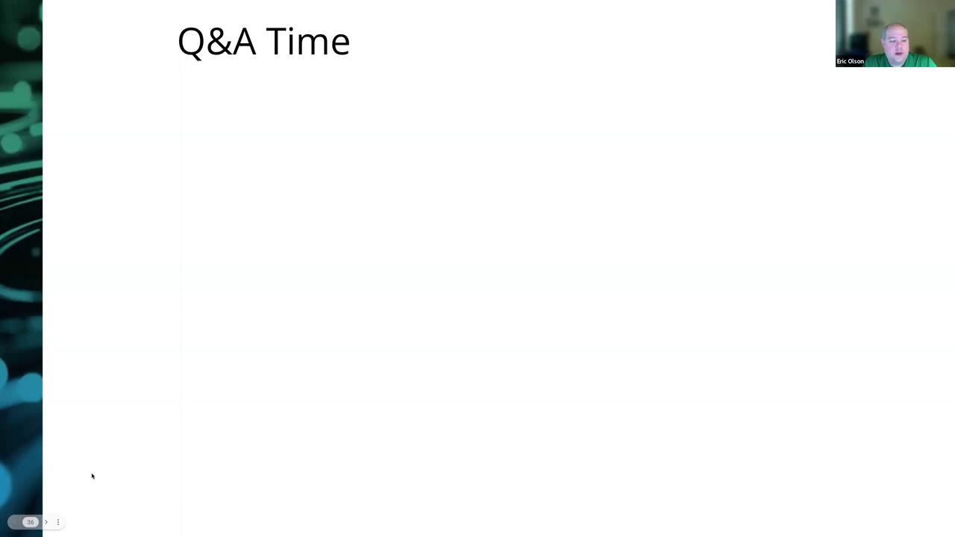
key(Right)
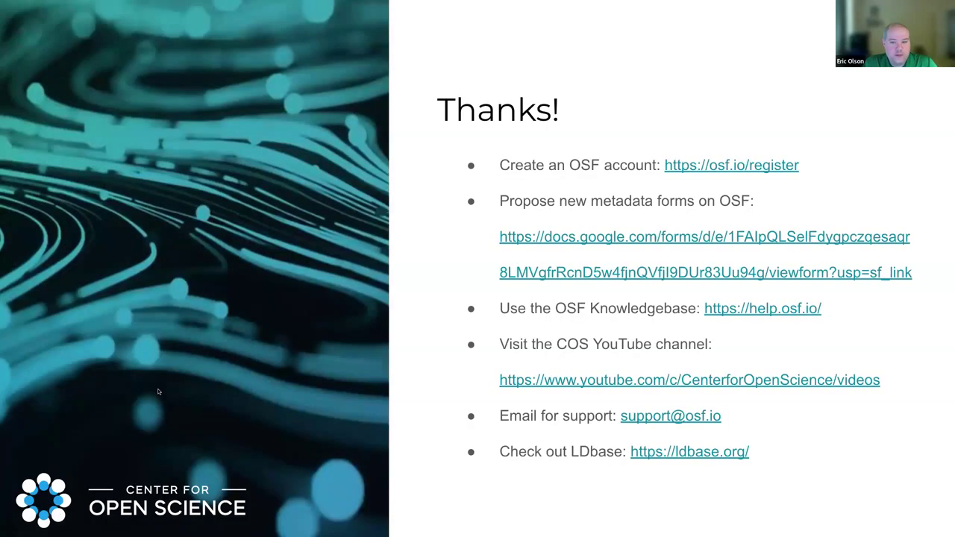
key(Escape)
click(168, 78)
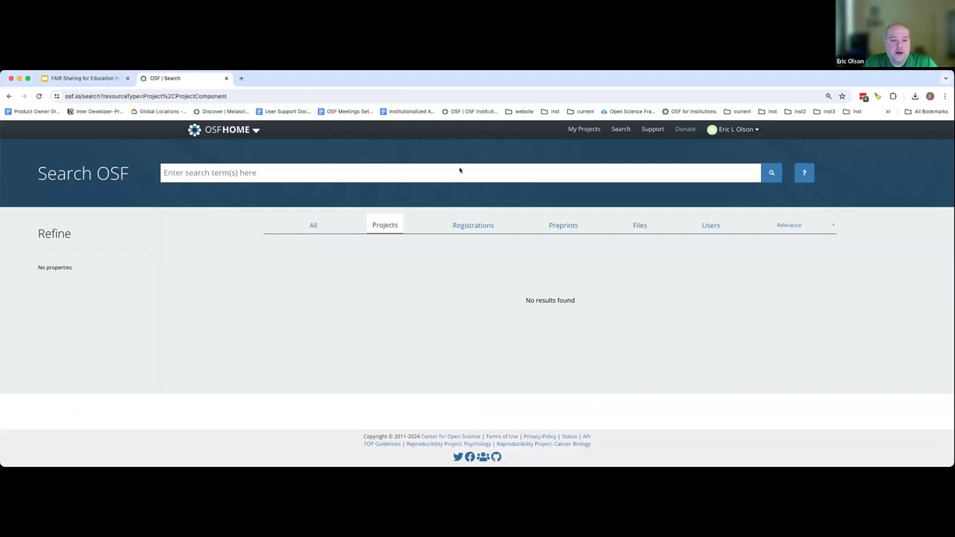
Step: Search the OSF dashboard's projects for "test" and open the Test 1 project
click(226, 129)
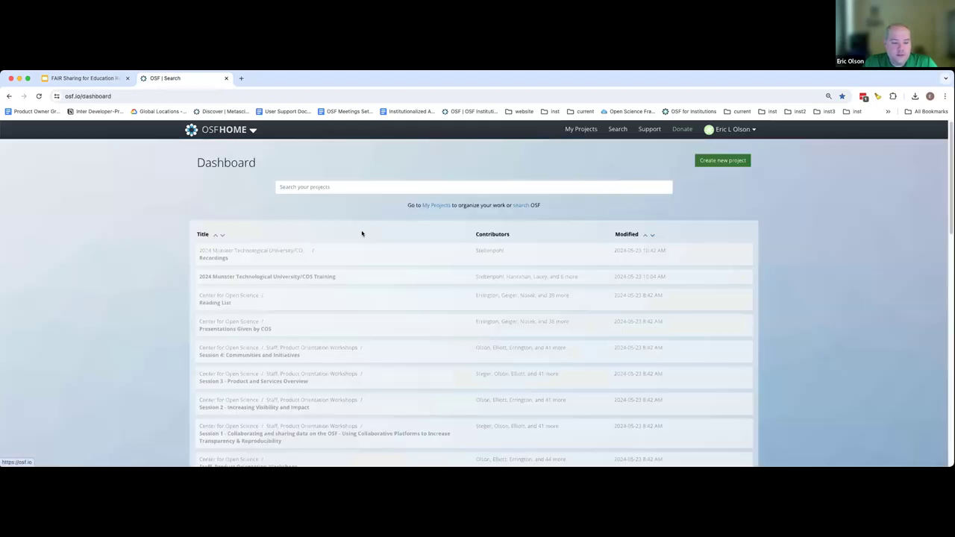
click(349, 188)
text(test)
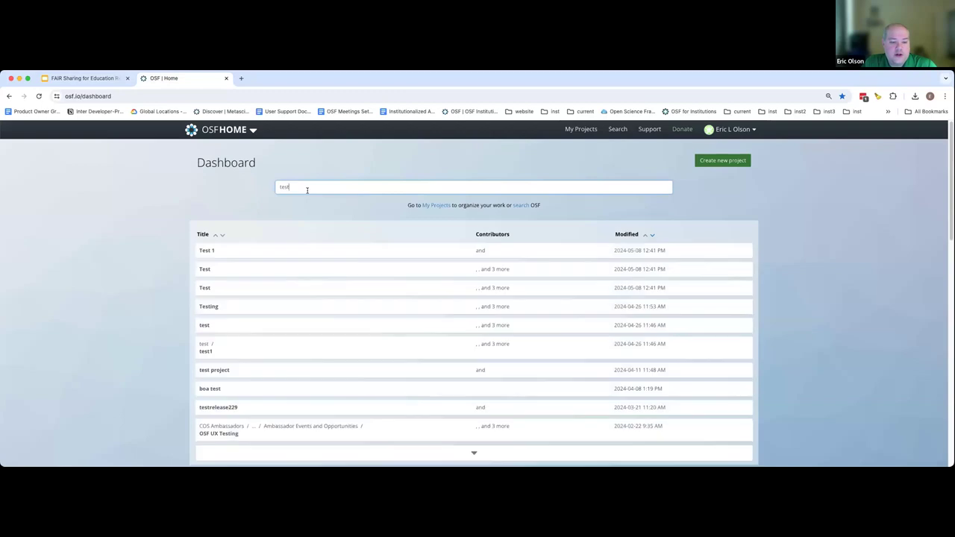
double_click(241, 257)
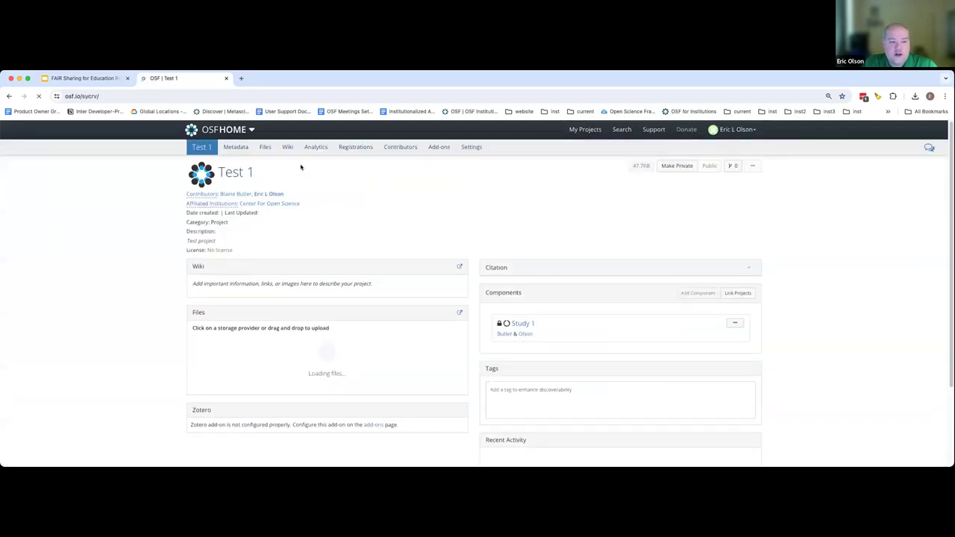
Step: Start adding a community metadata record to the Test 1 project and look over the available CEDAR templates
click(239, 150)
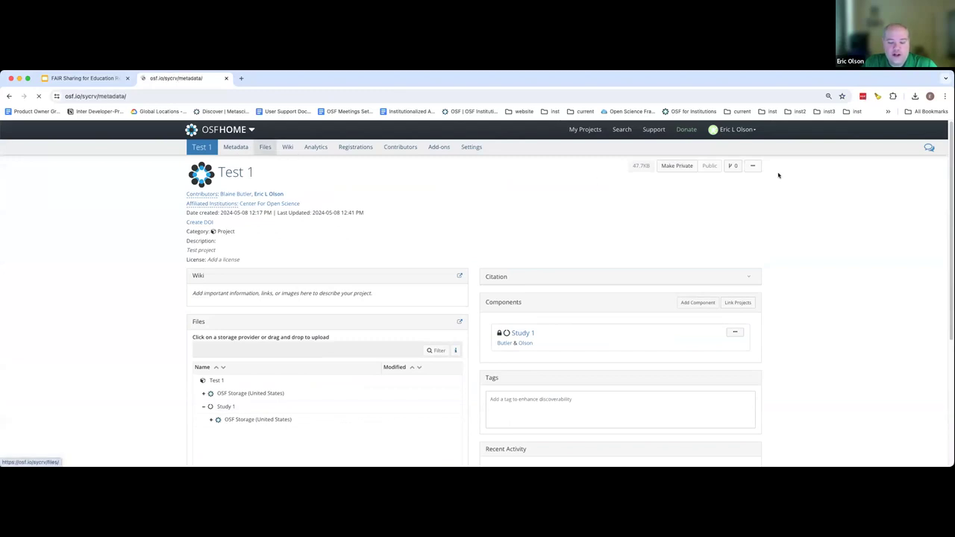
click(629, 185)
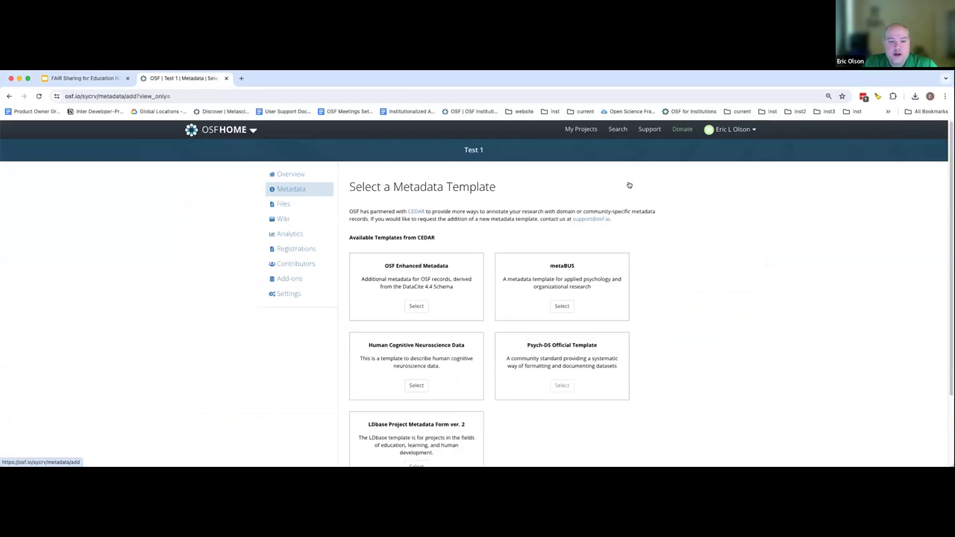
scroll(500, 388, down, 3)
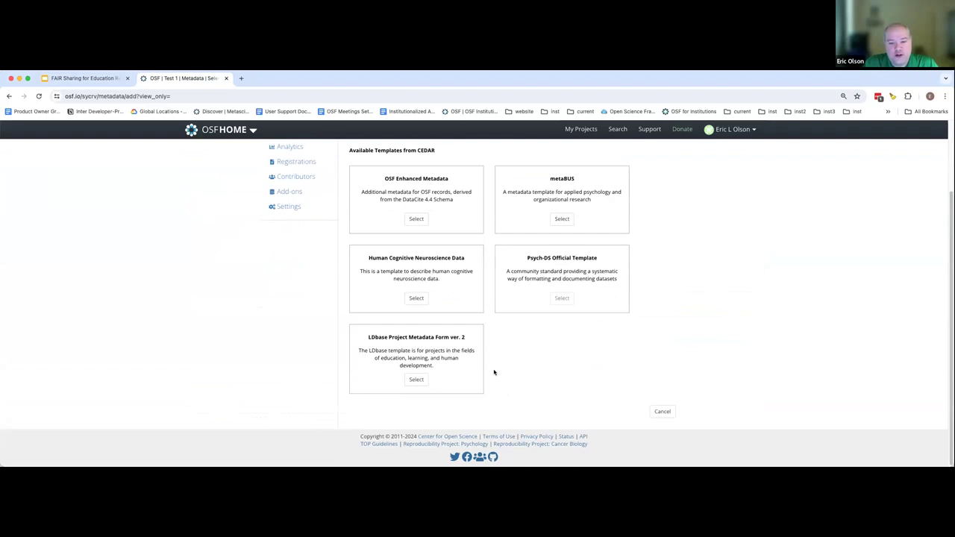
scroll(494, 370, up, 1)
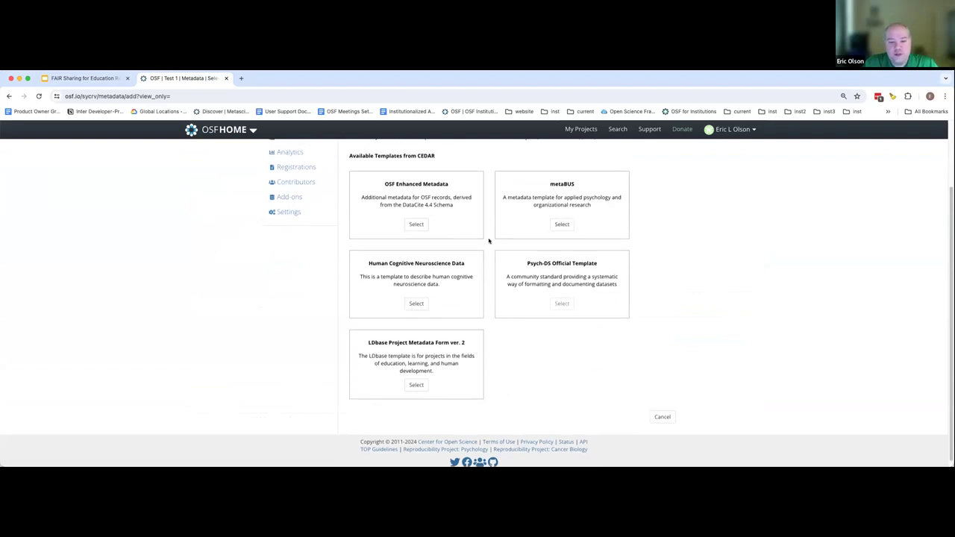
scroll(484, 247, up, 2)
scroll(476, 264, up, 3)
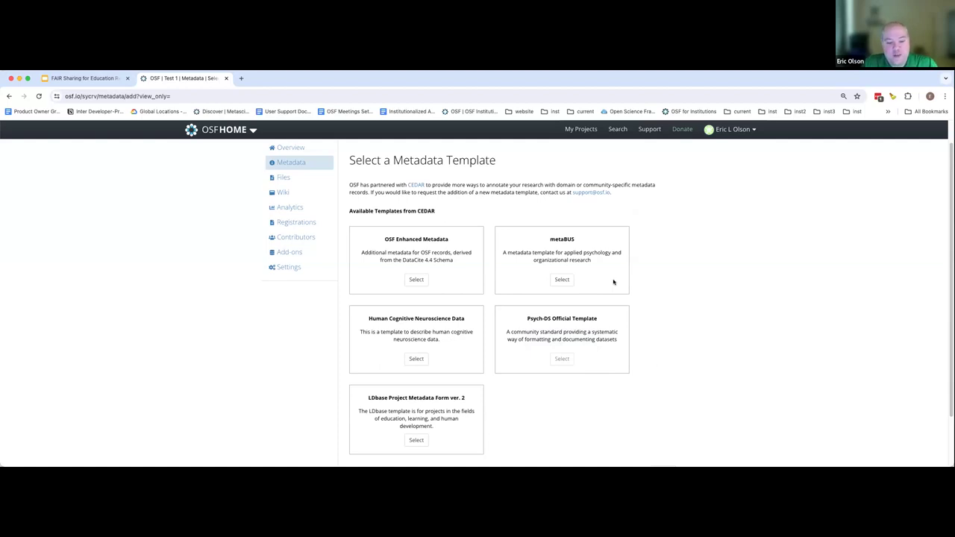
scroll(613, 282, down, 1)
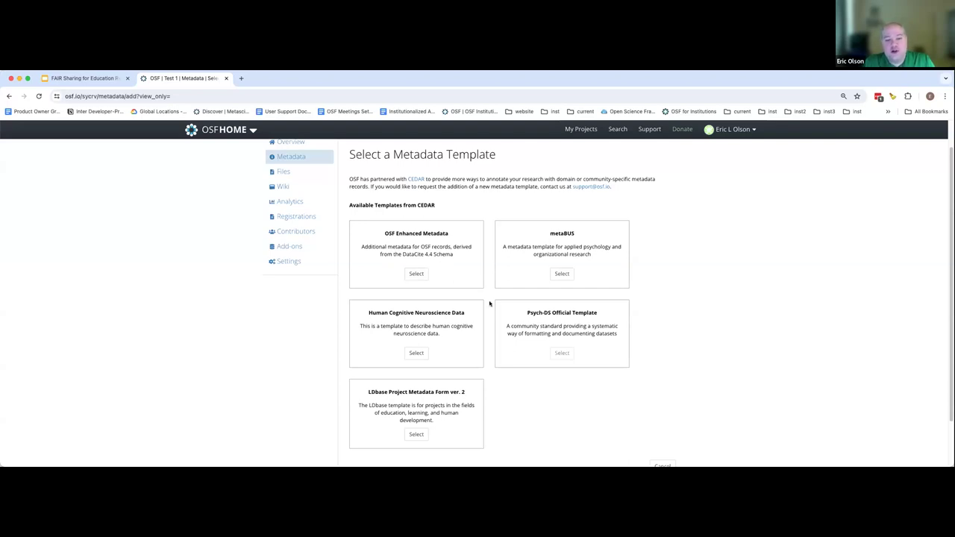
scroll(493, 305, down, 1)
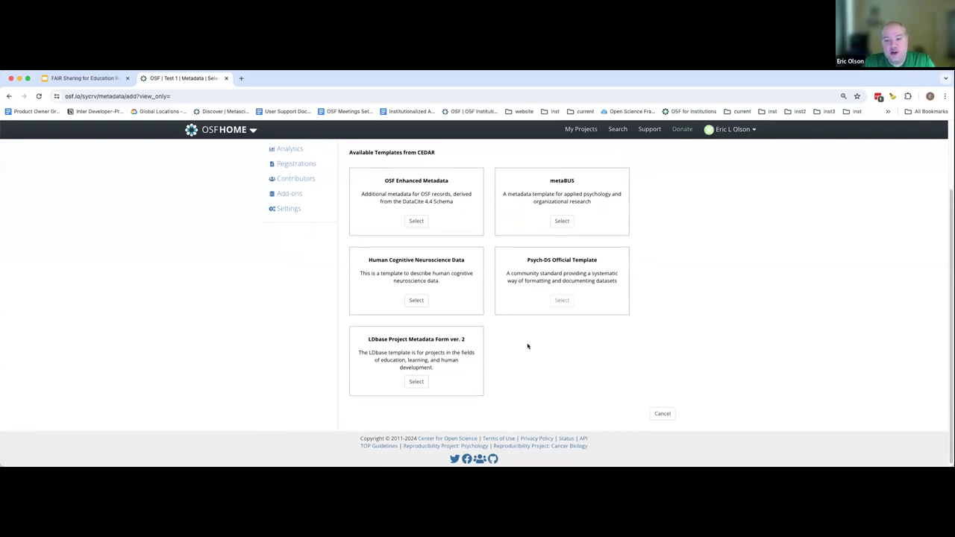
scroll(556, 208, up, 1)
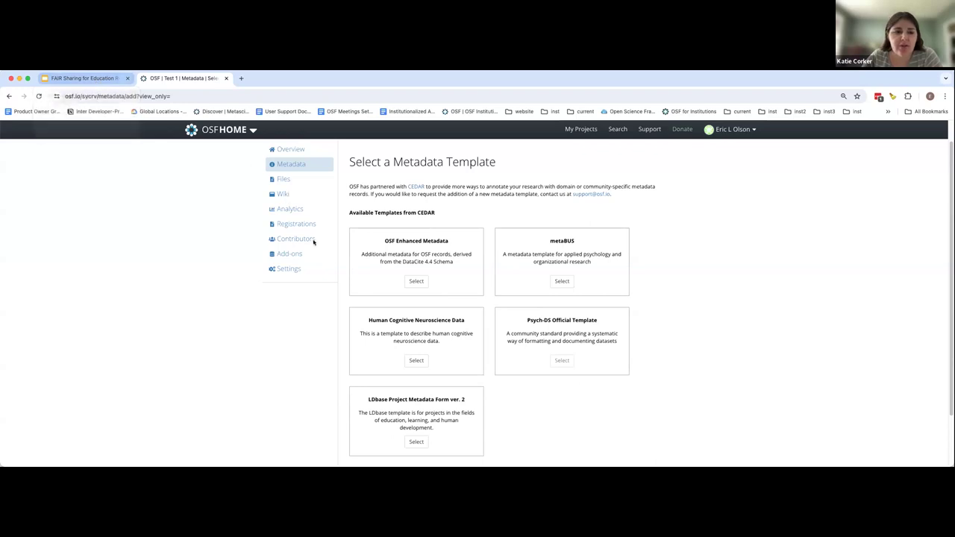
Step: Select the OSF Enhanced Metadata template and expand its Additional Contributor section
click(409, 282)
scroll(770, 373, down, 5)
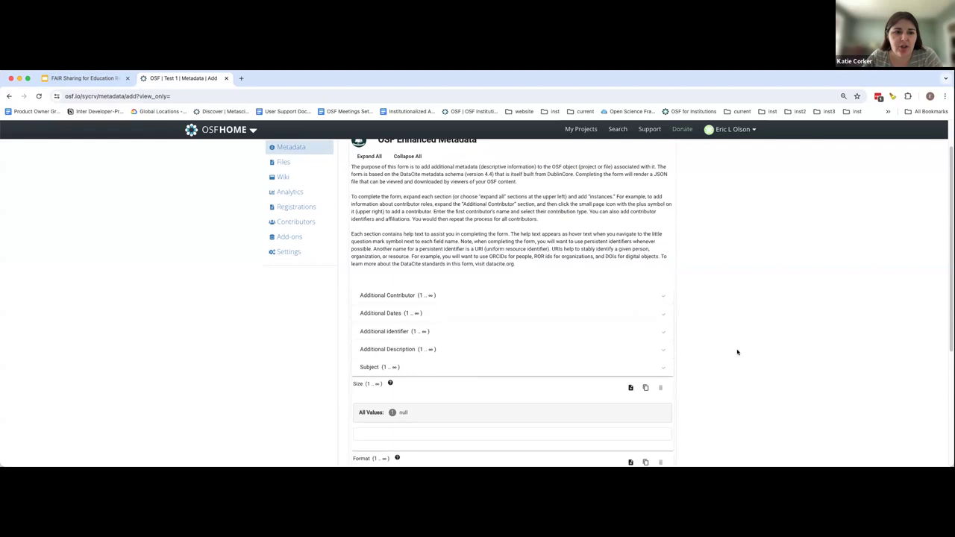
scroll(800, 283, up, 3)
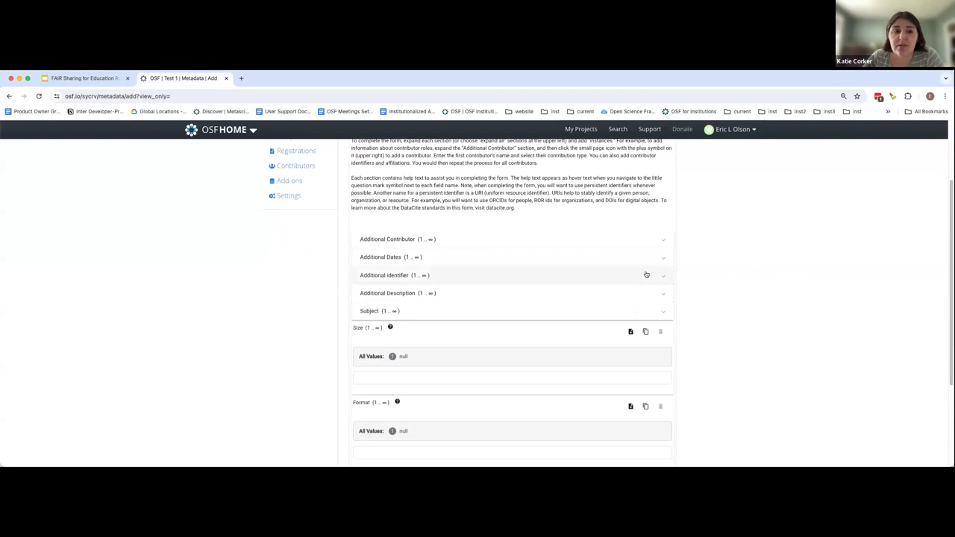
click(642, 240)
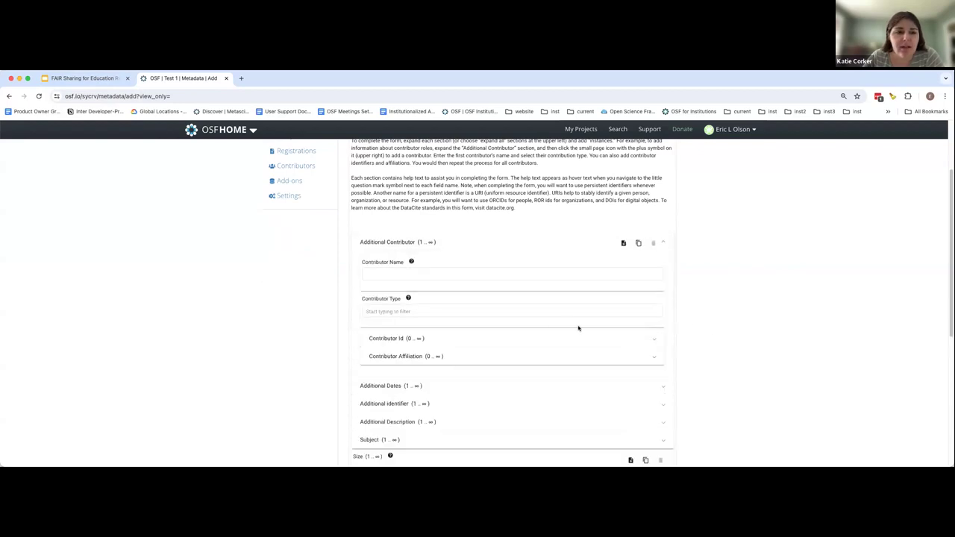
Step: Look through the available Contributor Type options in the Additional Contributor section without choosing one
click(485, 309)
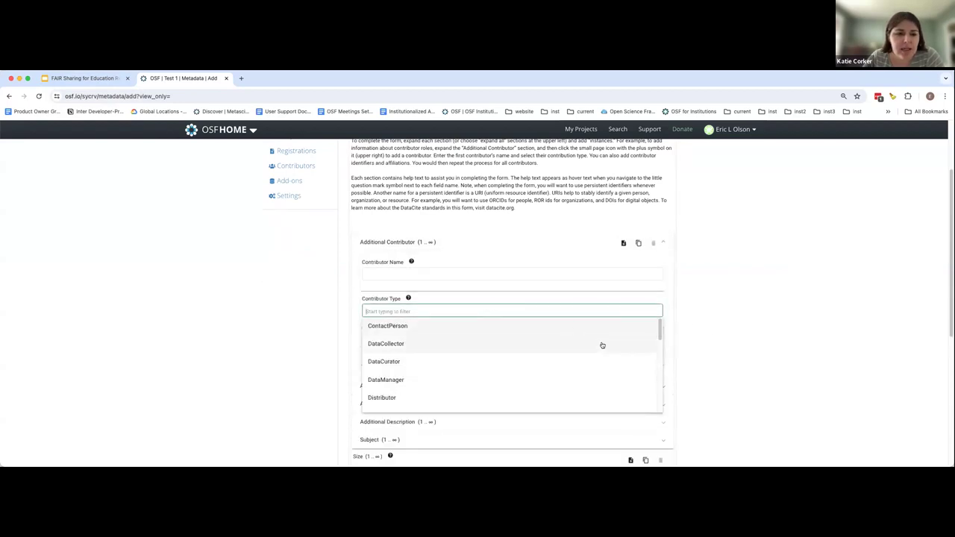
scroll(619, 370, down, 2)
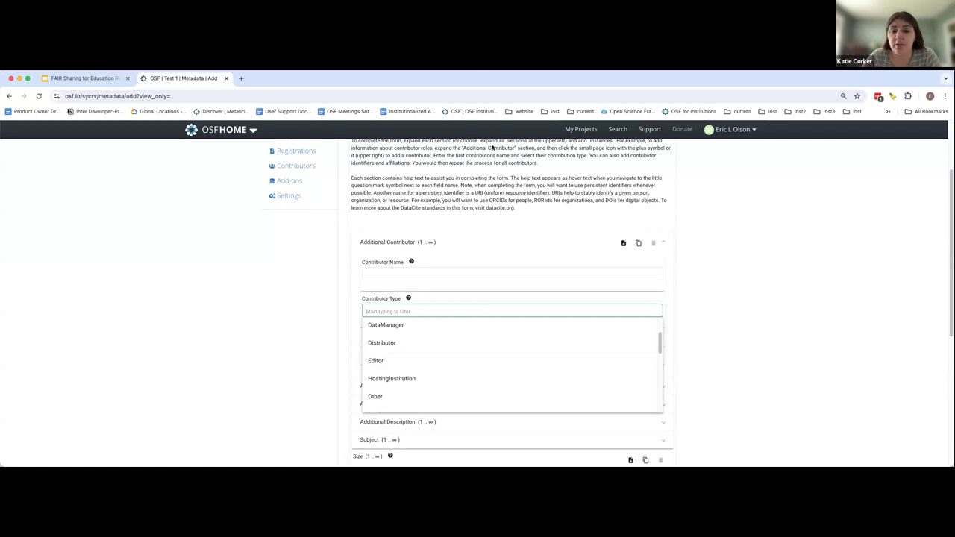
click(297, 291)
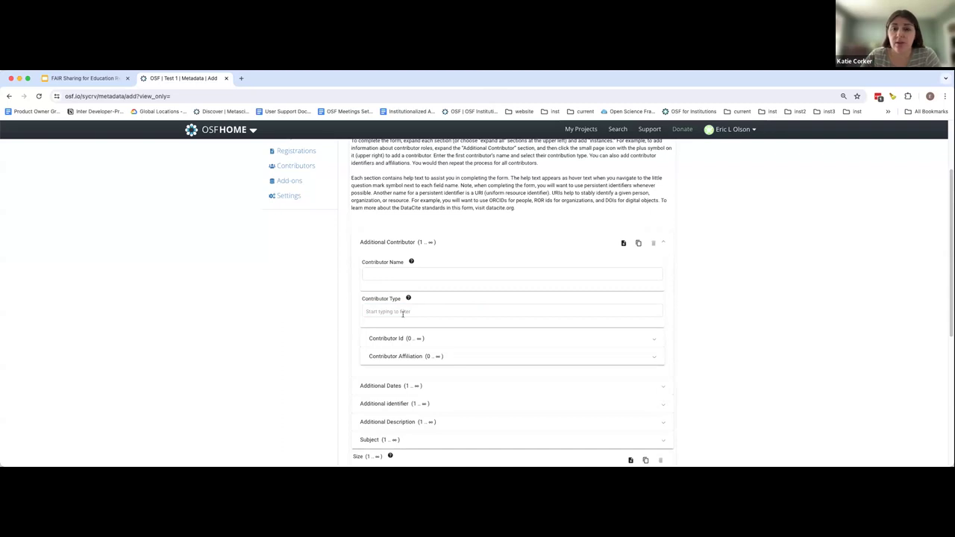
Step: Expand the form's Geographic Location section to view its fields, then switch back to the FAIR Sharing for Education Researchers presentation in Google Slides
scroll(356, 347, down, 3)
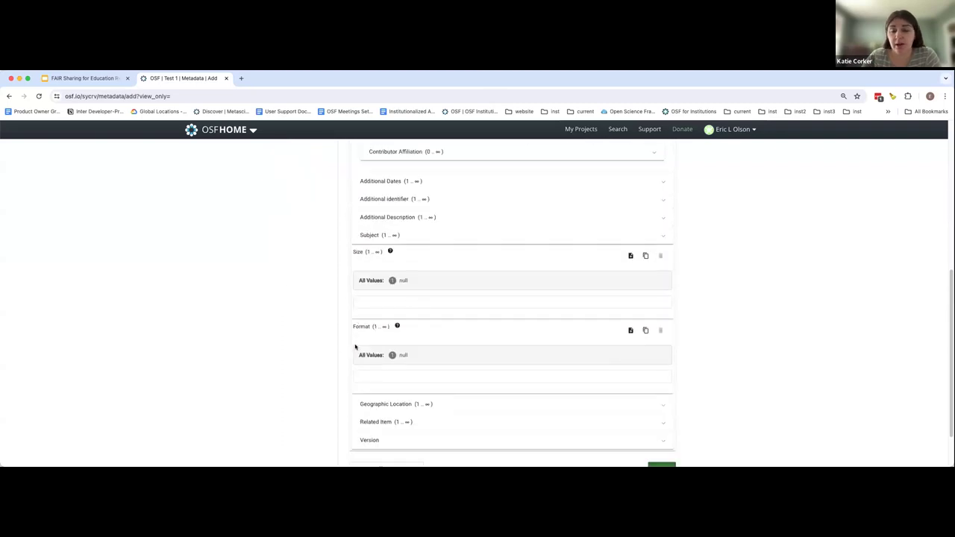
scroll(355, 345, down, 1)
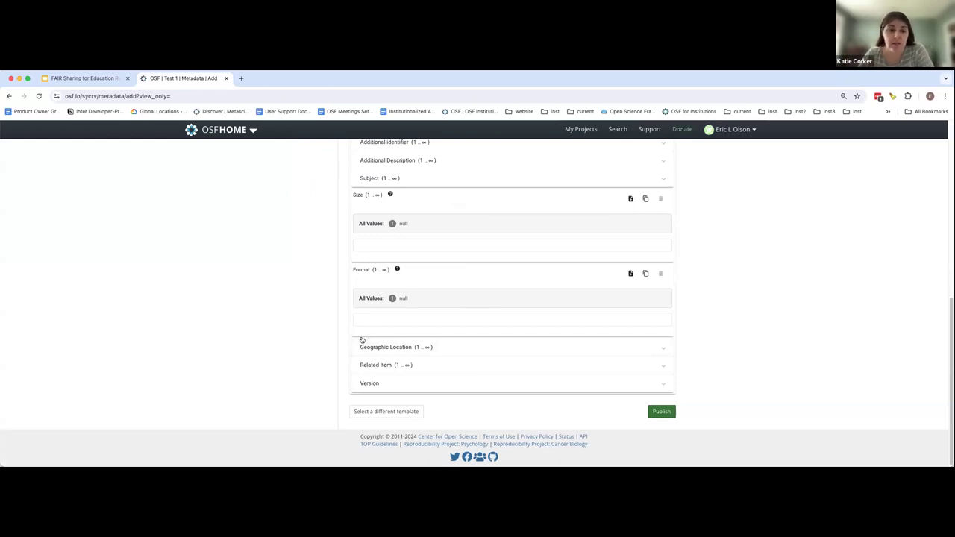
click(432, 349)
scroll(156, 348, down, 2)
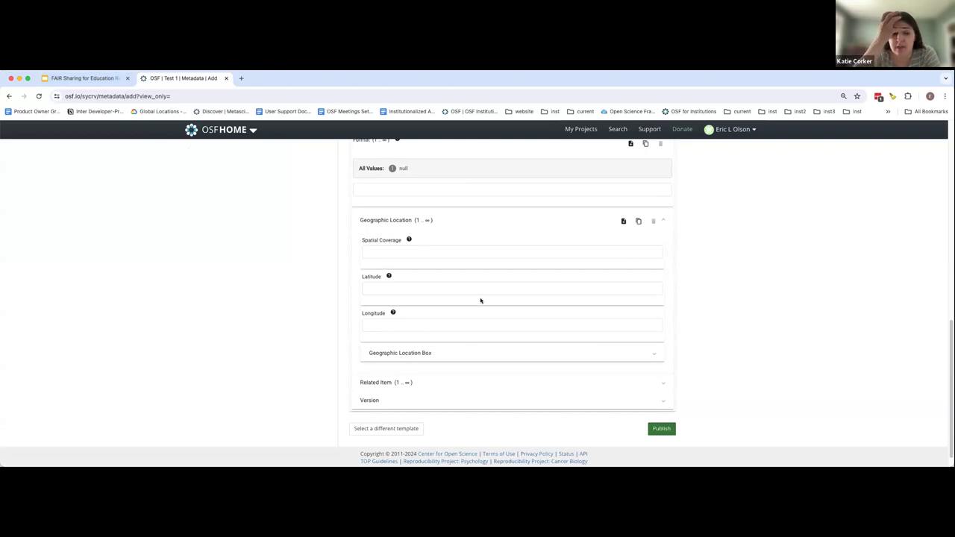
click(84, 77)
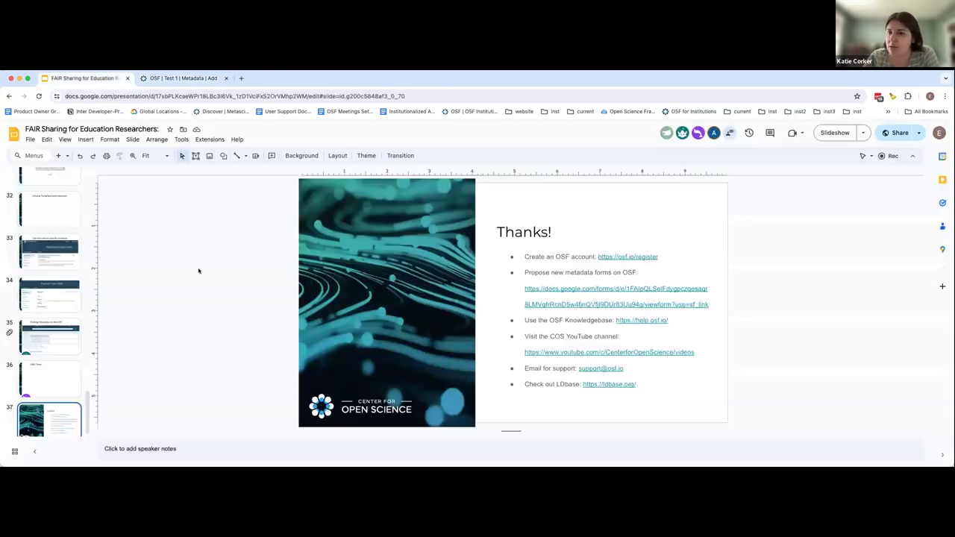